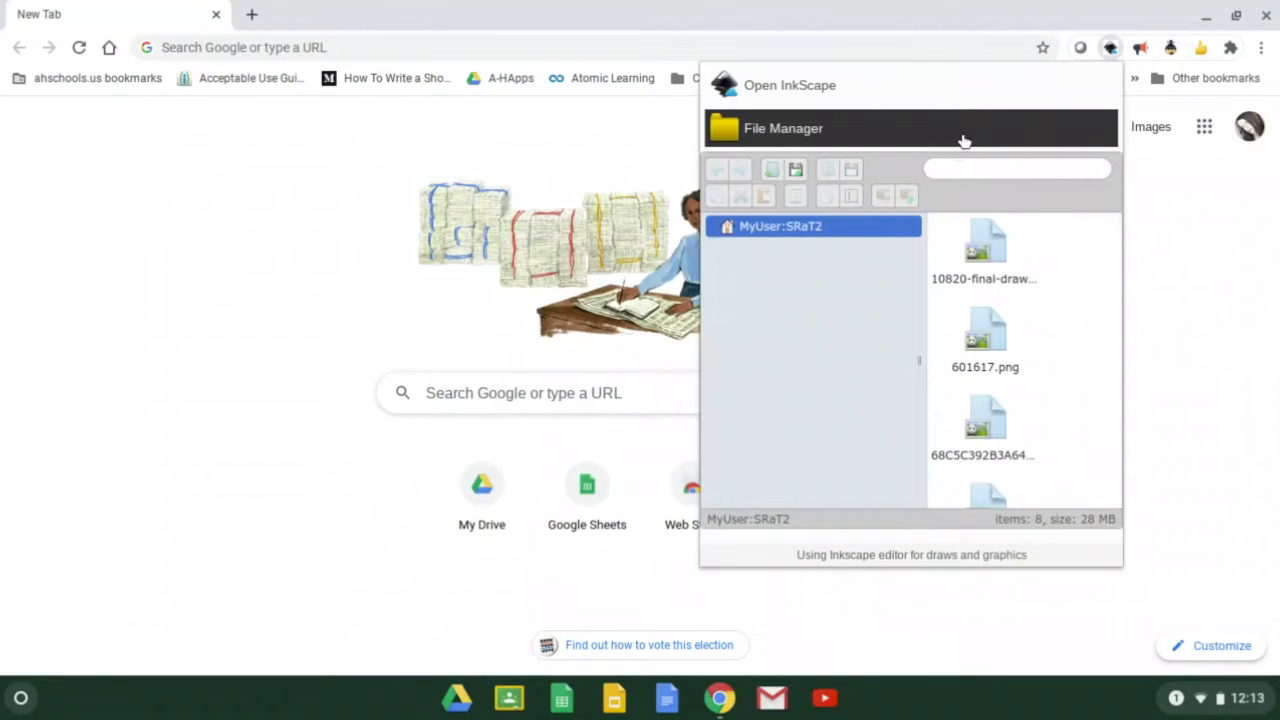
Open the file manager of the Inkscape extension and start choosing files to upload to its storage.
left_click(963, 141)
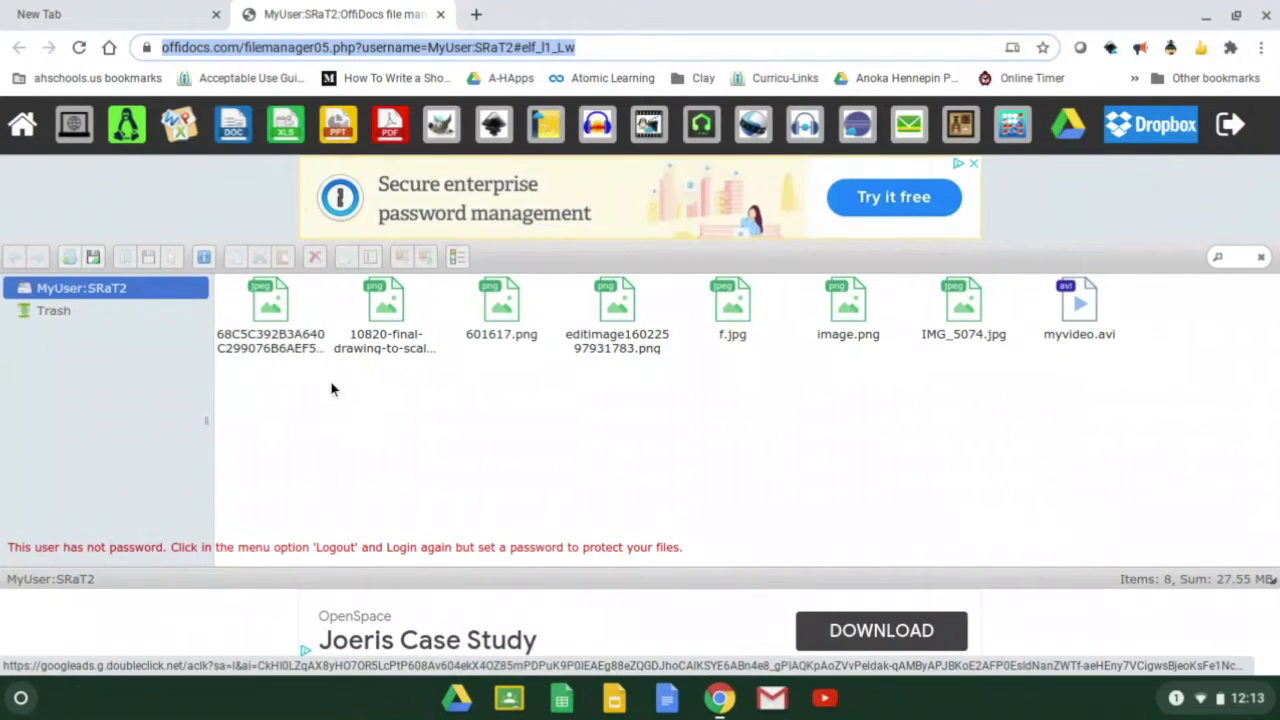
left_click(94, 257)
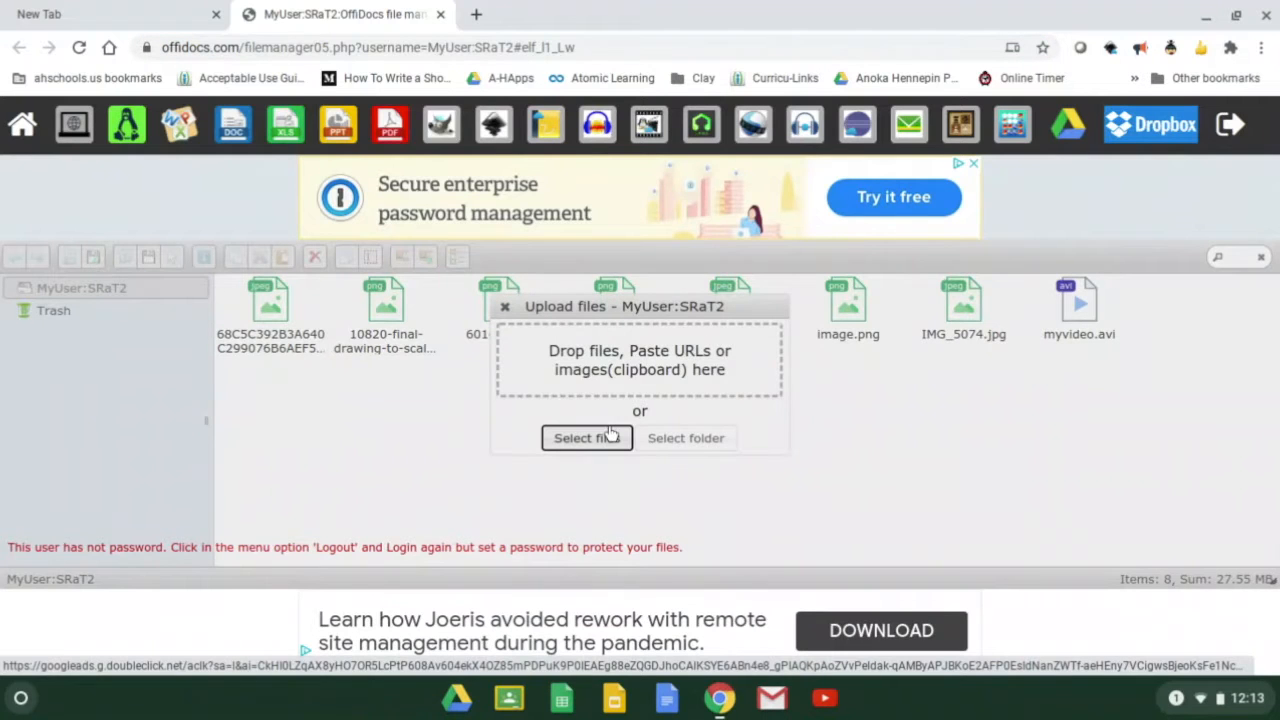
left_click(588, 438)
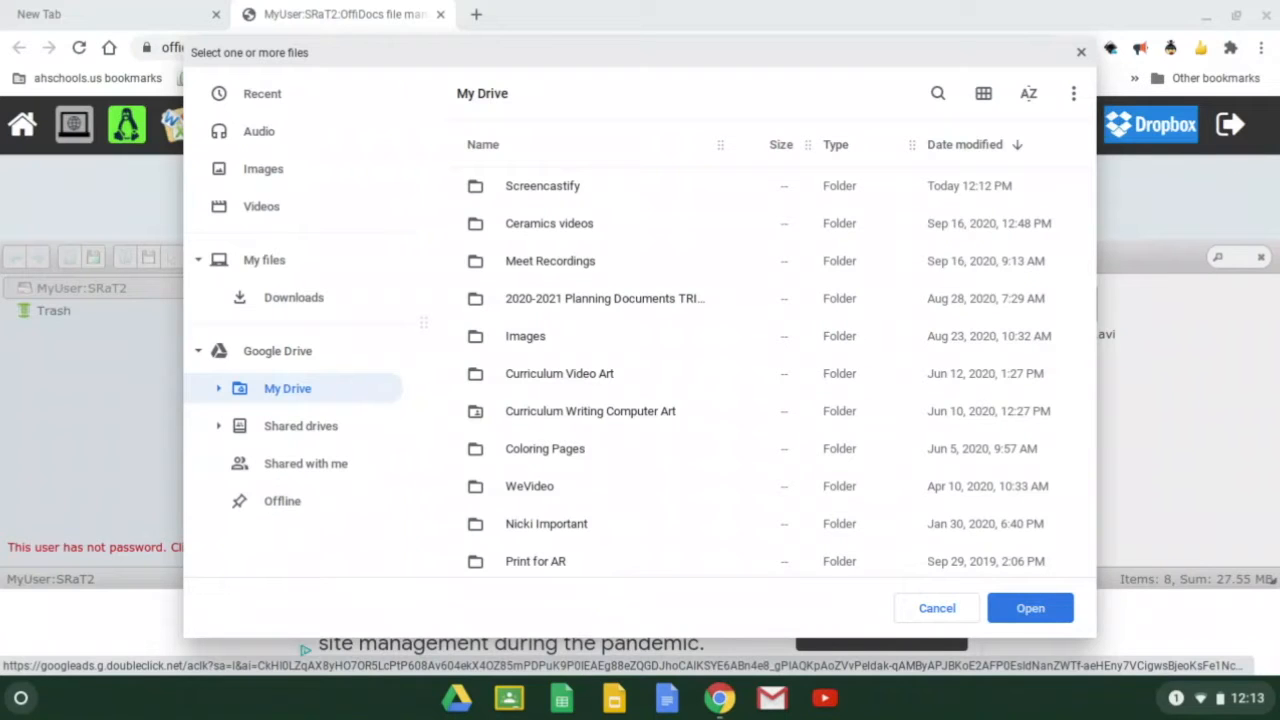
Look through the Drive's Images folder and the local Downloads folder for the drawing photo, then return to My Drive.
double_click(520, 340)
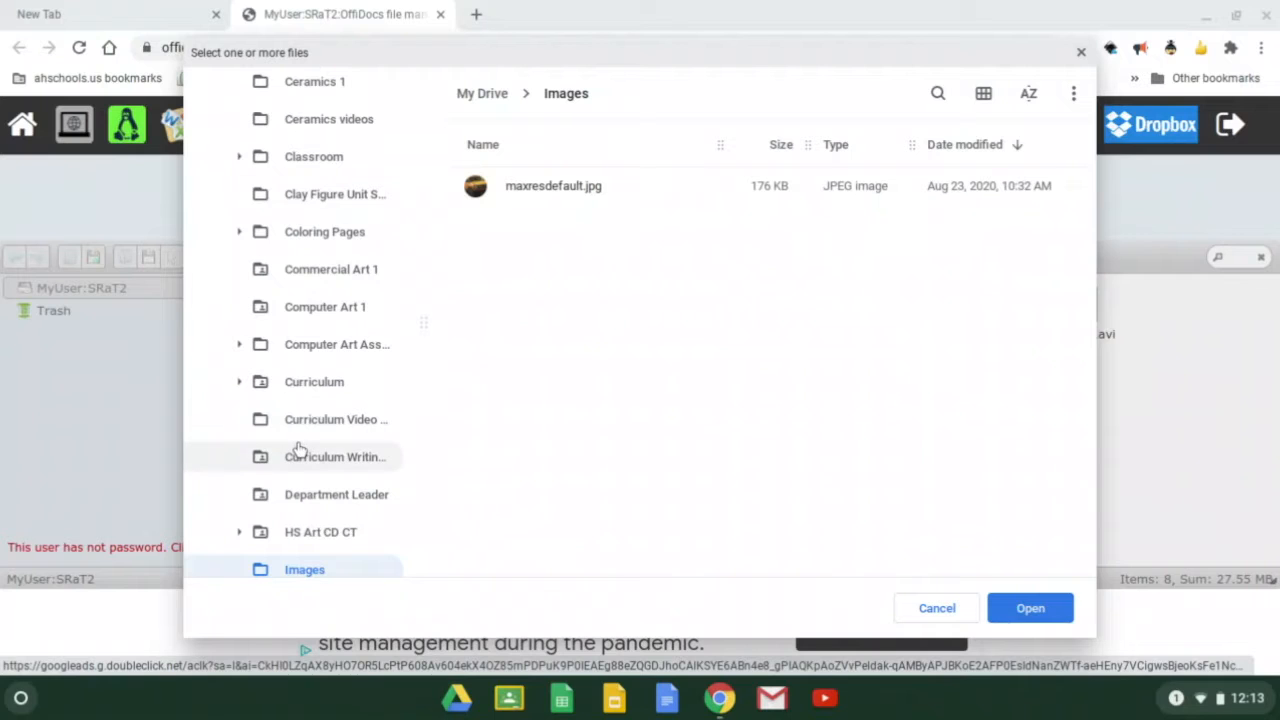
scroll(298, 450, "up", 3)
scroll(298, 450, "up", 3)
scroll(240, 460, "up", 2)
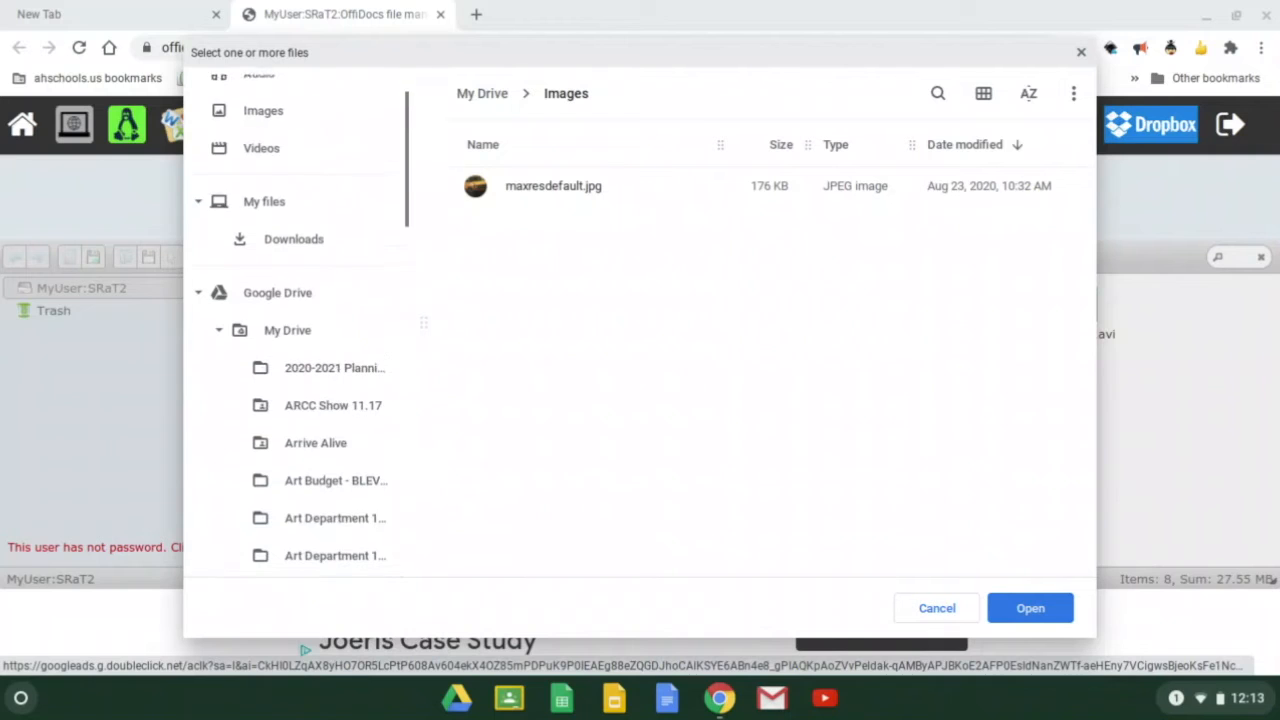
left_click(219, 325)
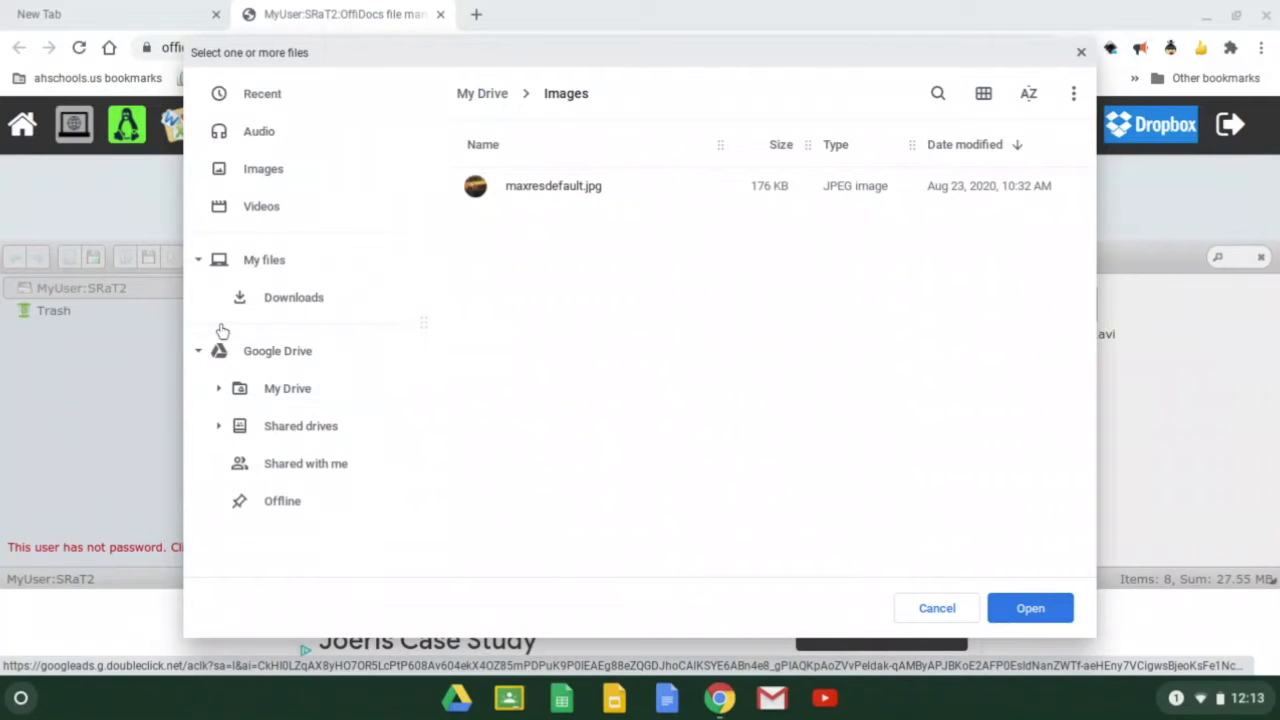
left_click(293, 299)
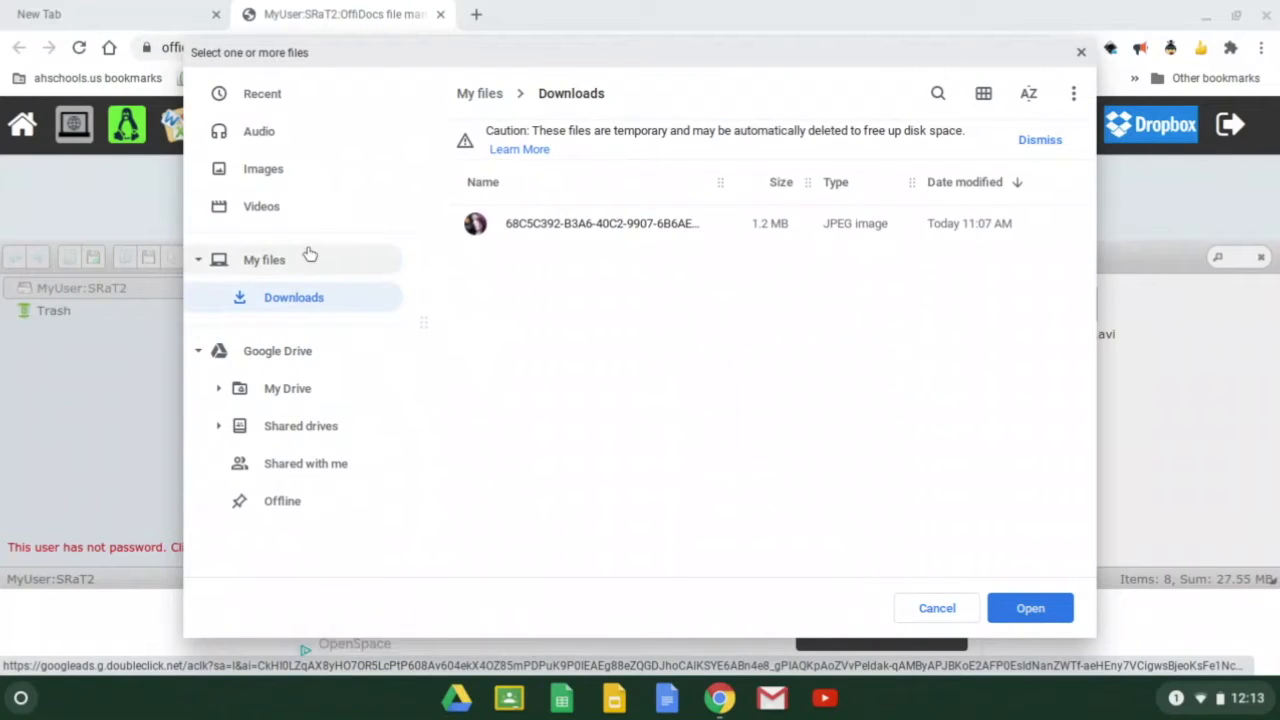
left_click(307, 390)
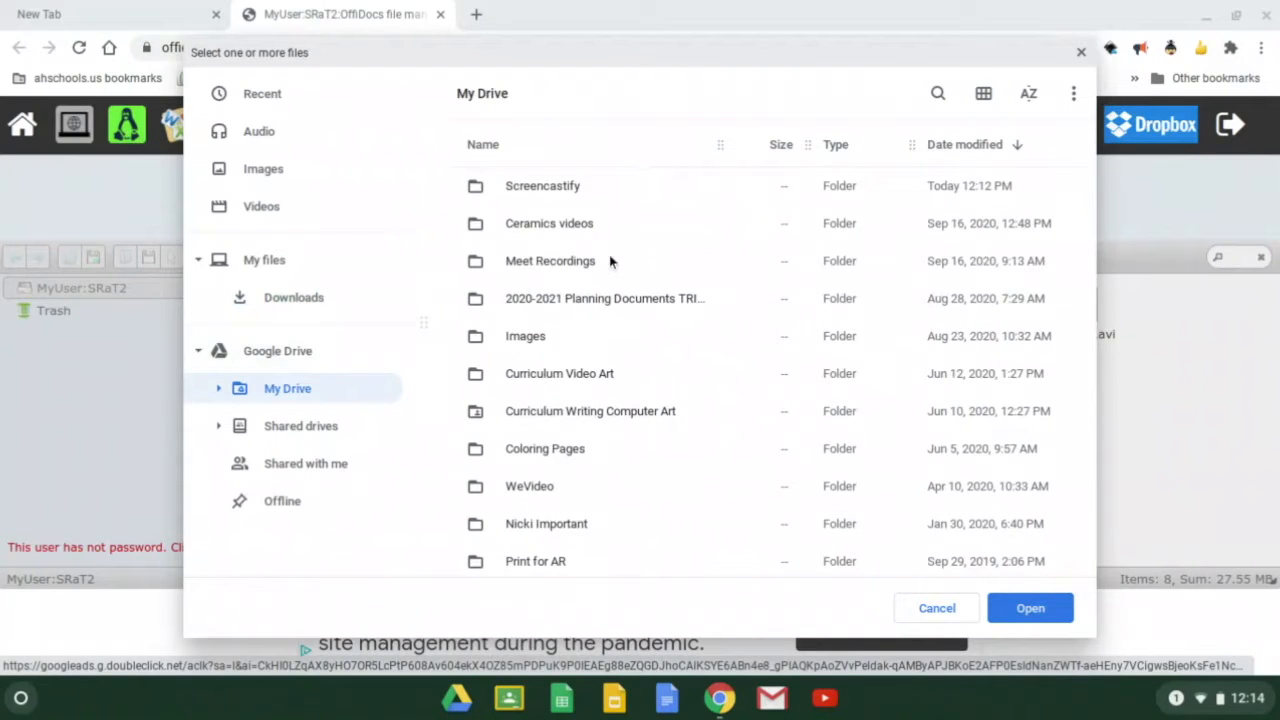
Search My Drive for "IMG" and upload IMG_5070.jpg to the file manager.
left_click(937, 94)
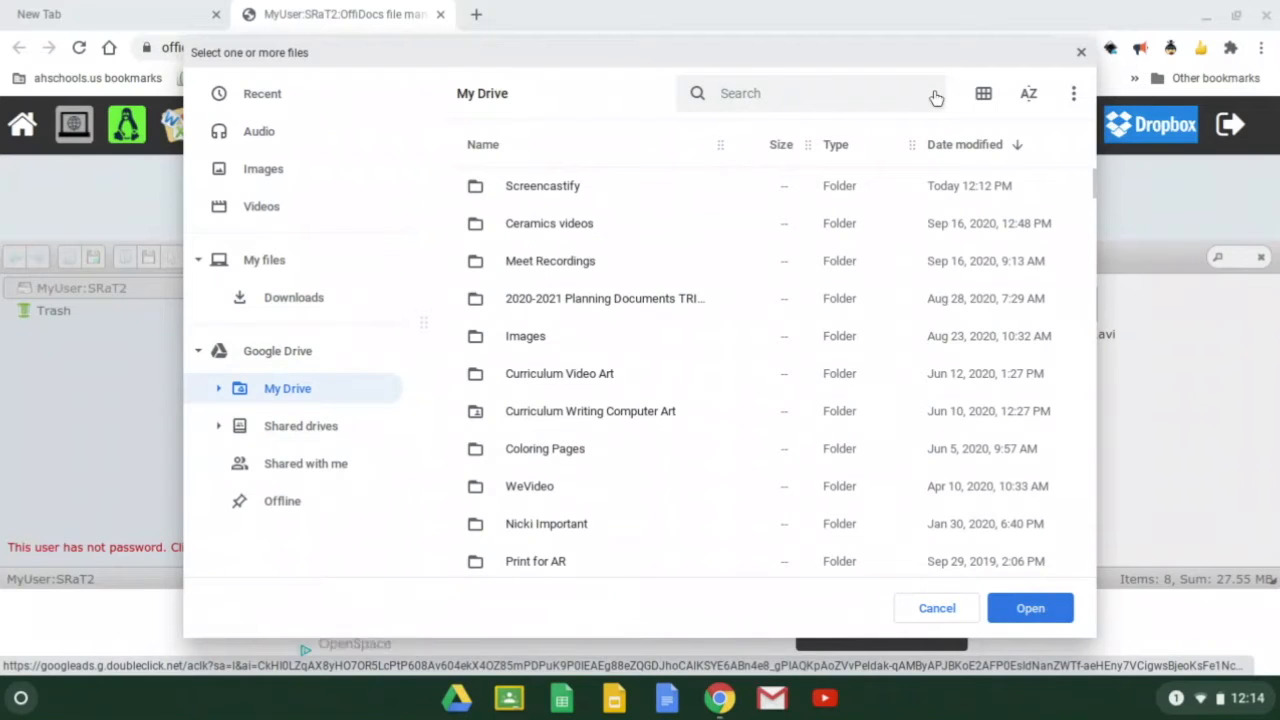
type("IMG")
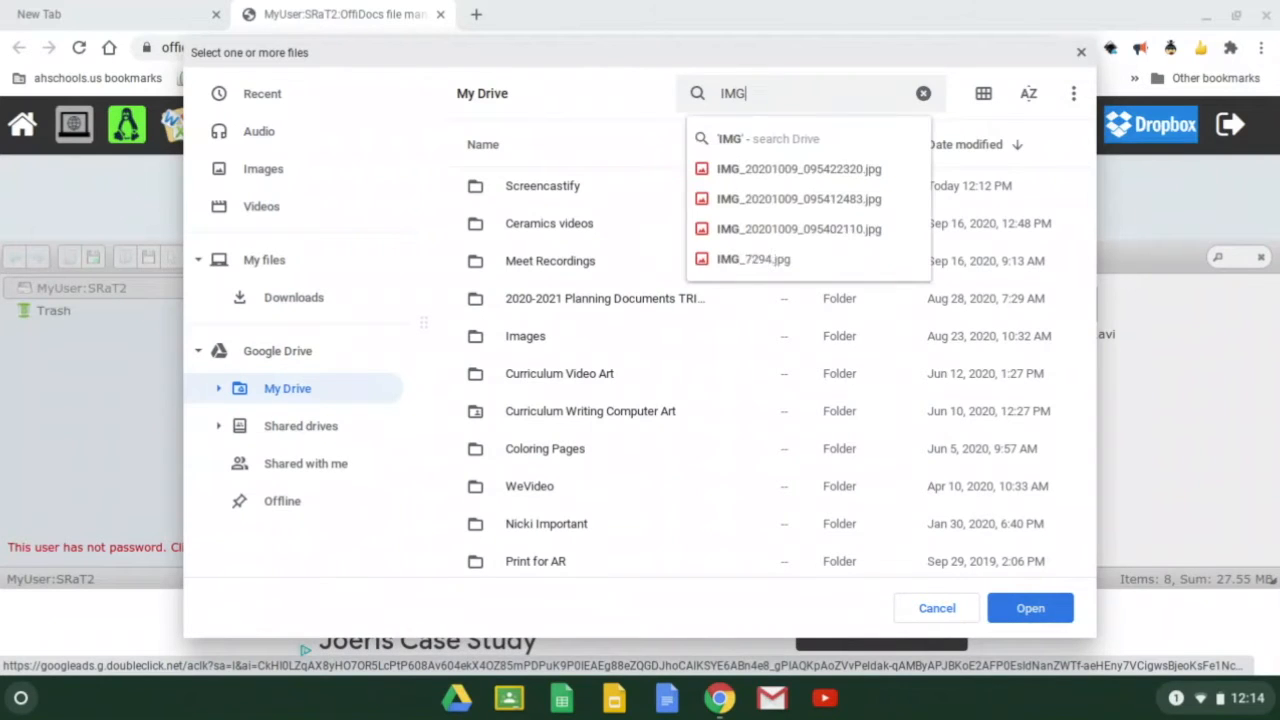
key("Return")
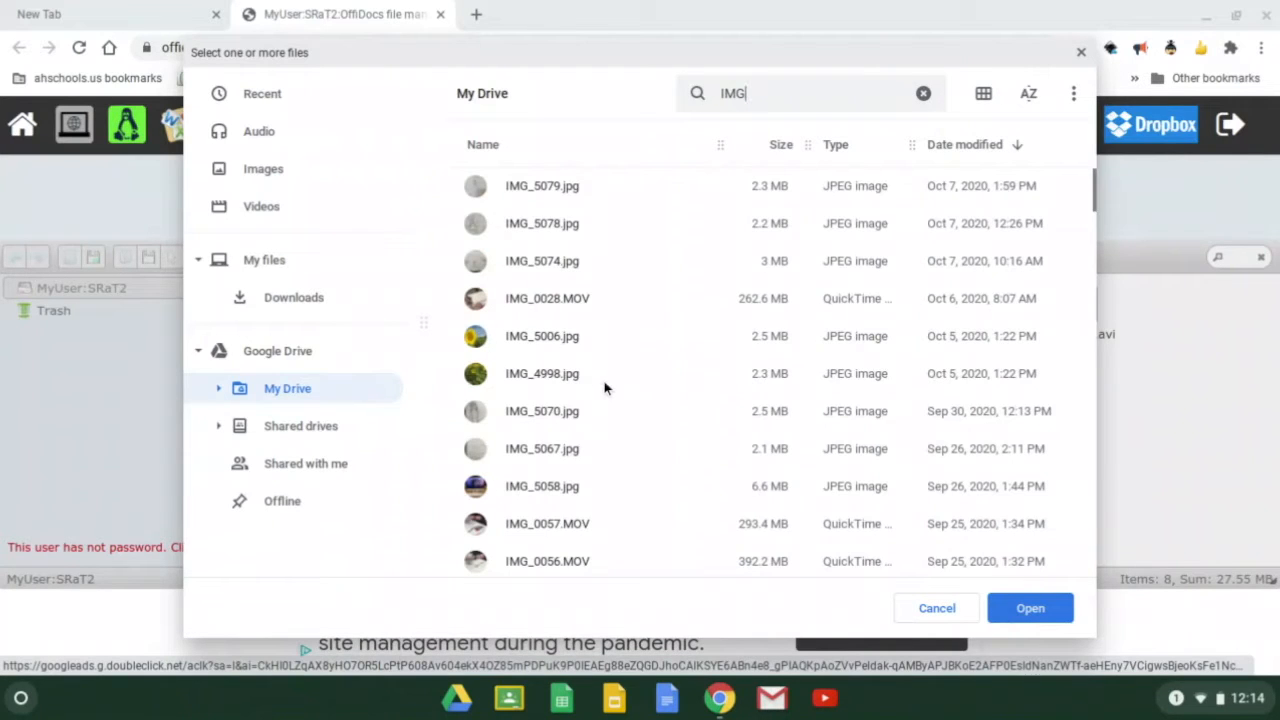
left_click(554, 412)
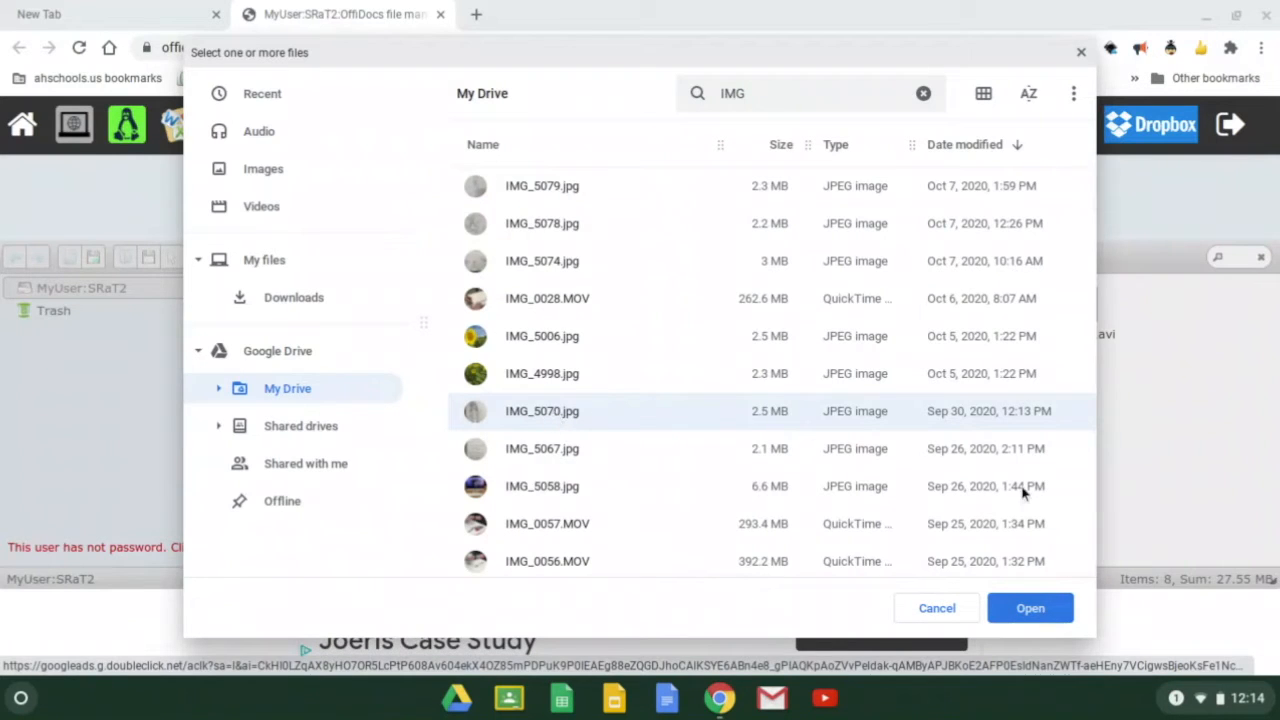
left_click(1027, 609)
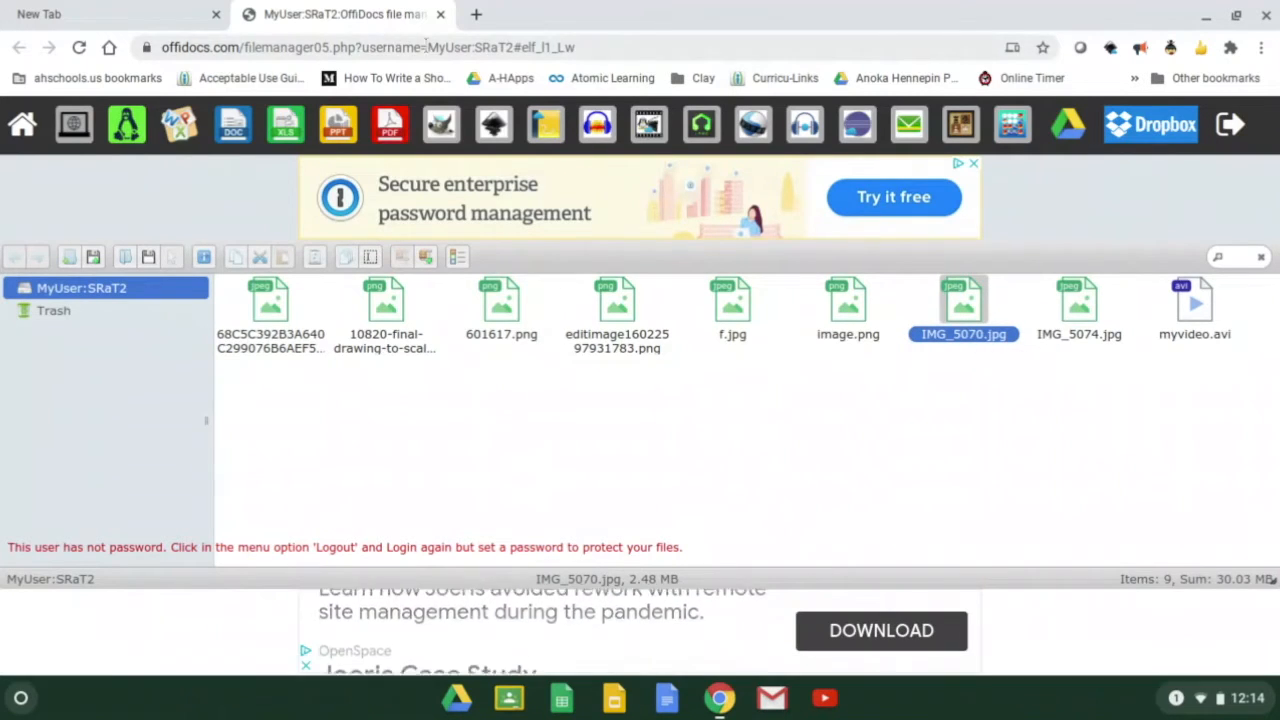
Launch the online Inkscape editor from its browser extension, starting from a new browser tab.
left_click(478, 16)
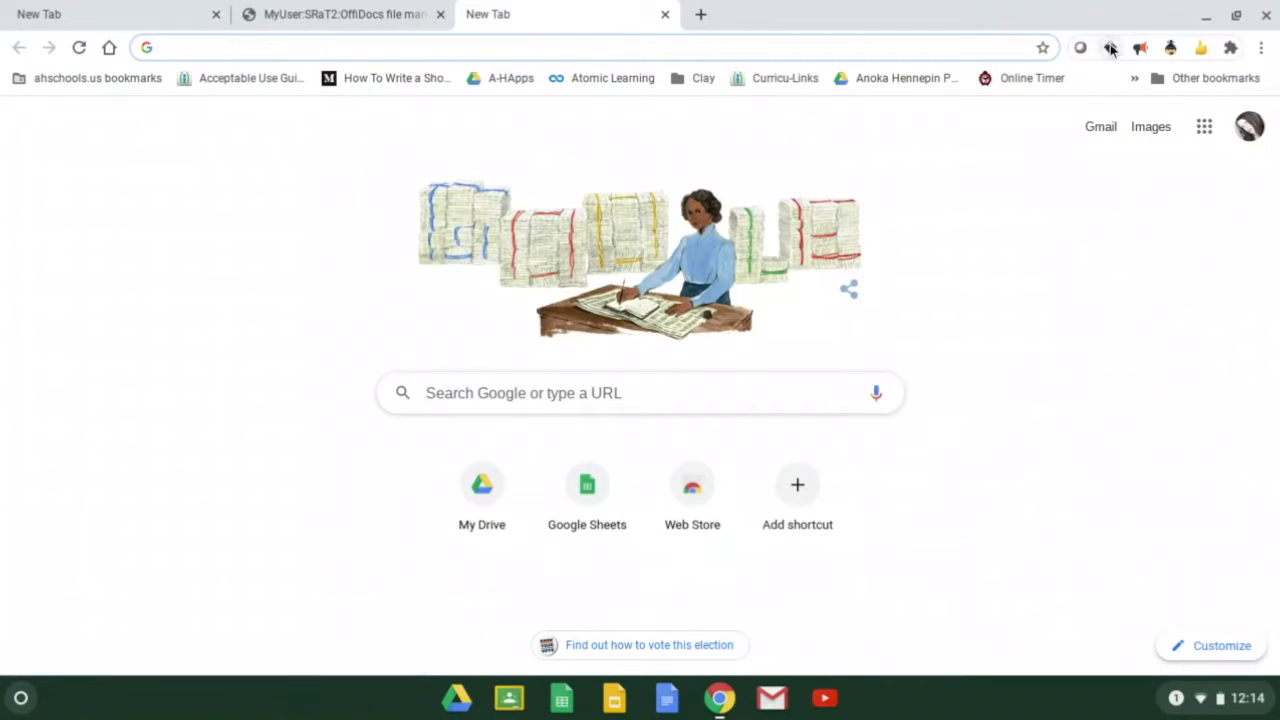
left_click(1110, 48)
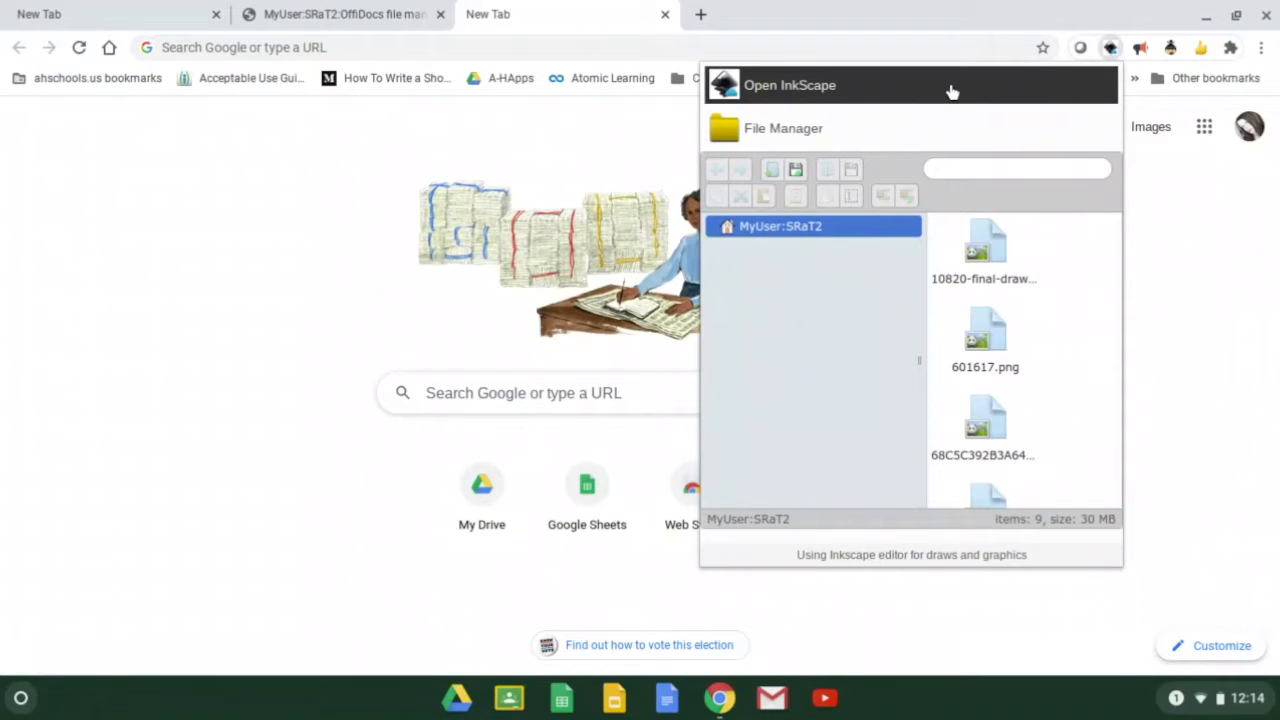
left_click(952, 88)
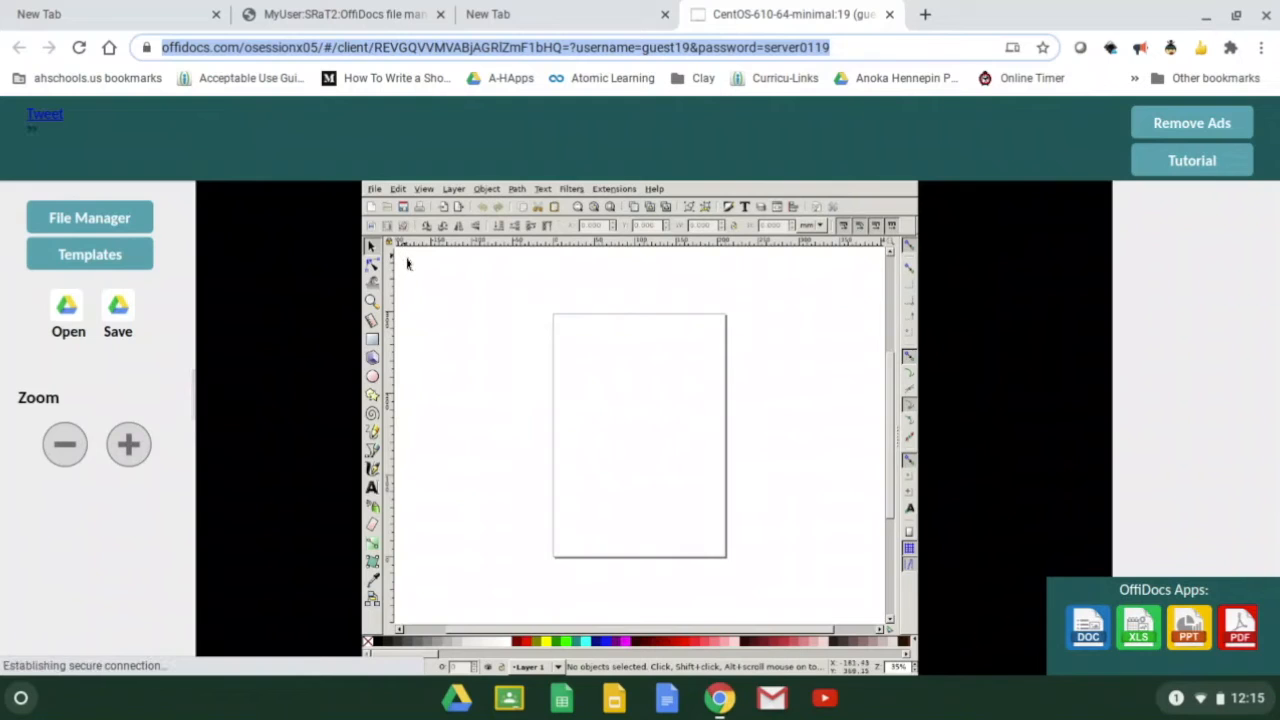
Import IMG_5070.jpg into the blank document as an embedded image, with DPI from file and automatic rendering mode.
left_click(373, 190)
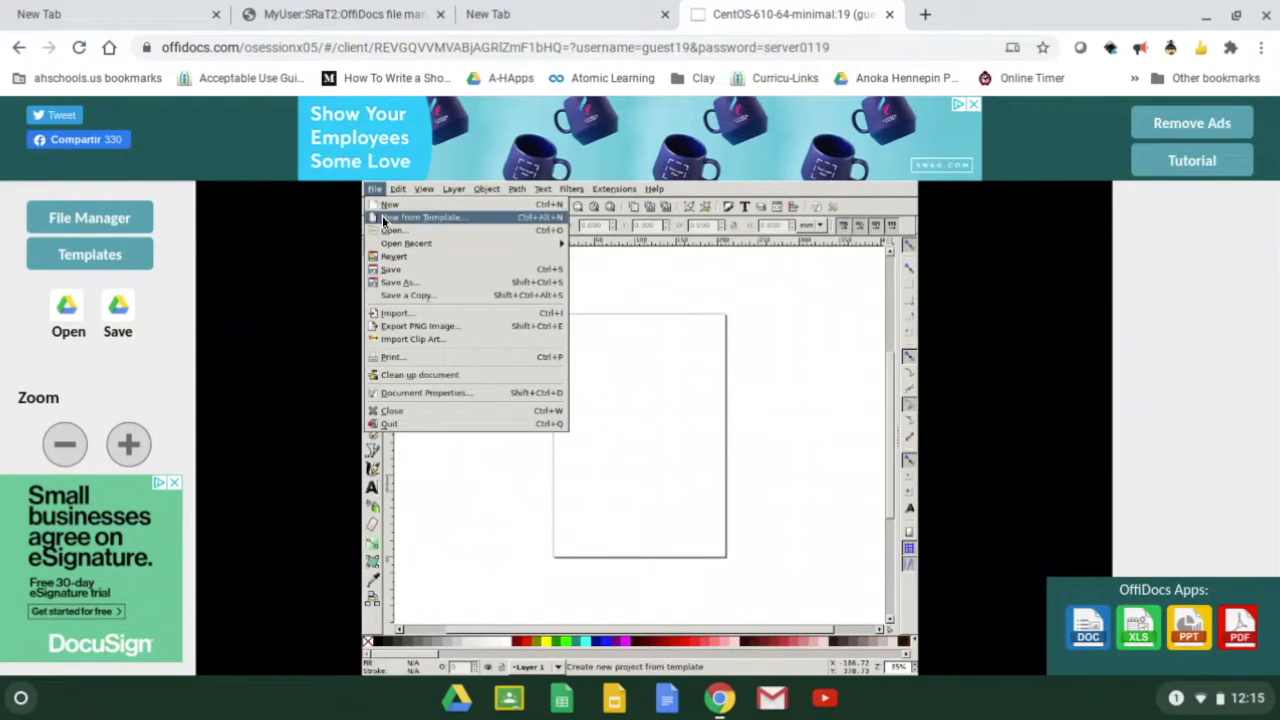
left_click(394, 310)
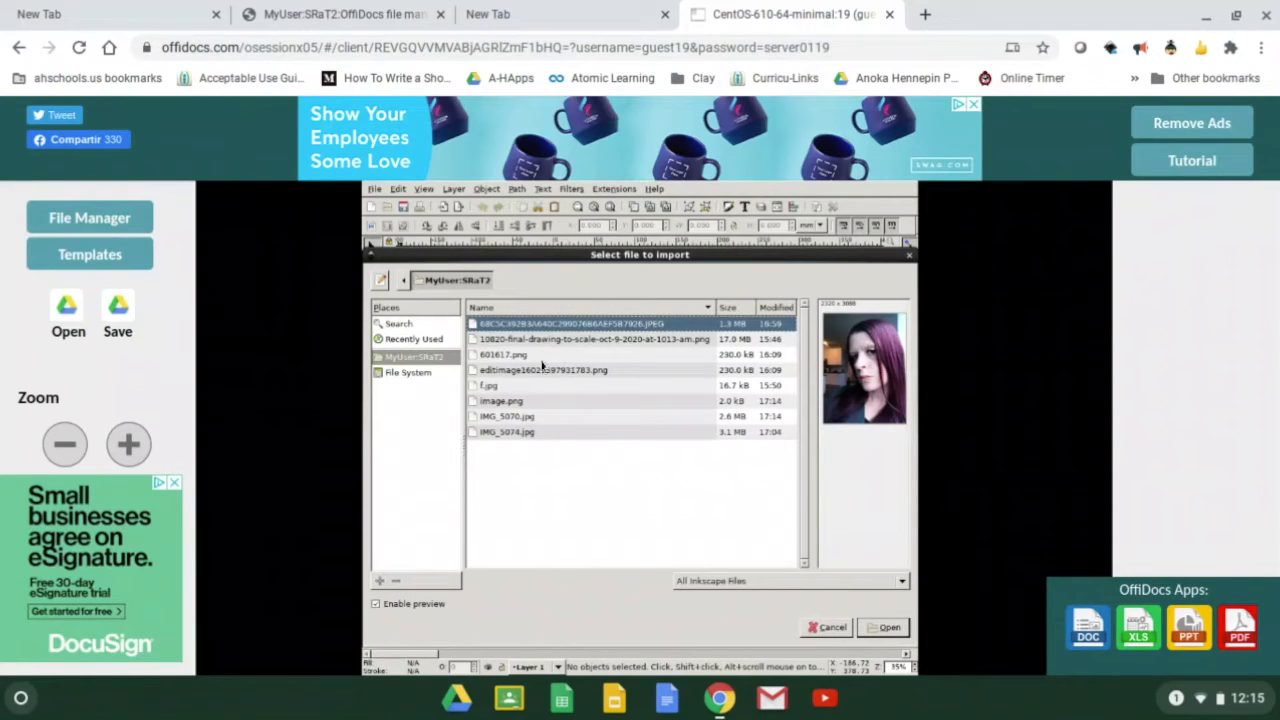
left_click(520, 432)
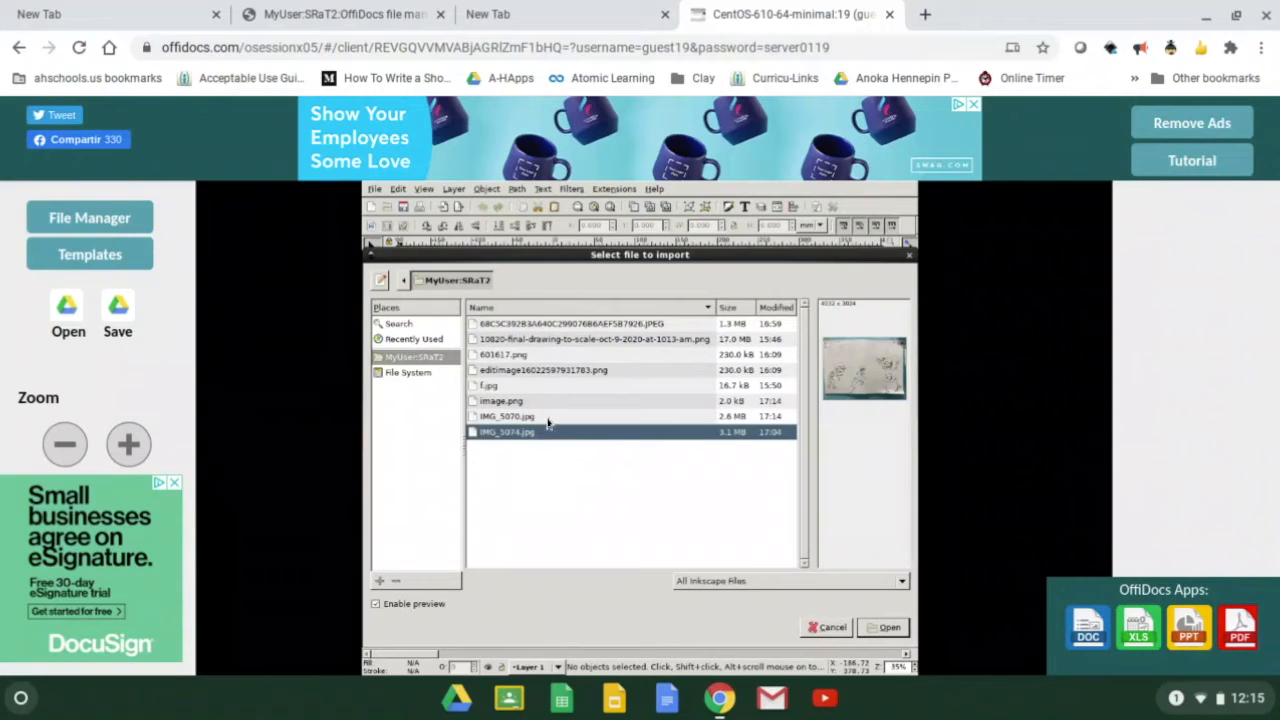
left_click(547, 418)
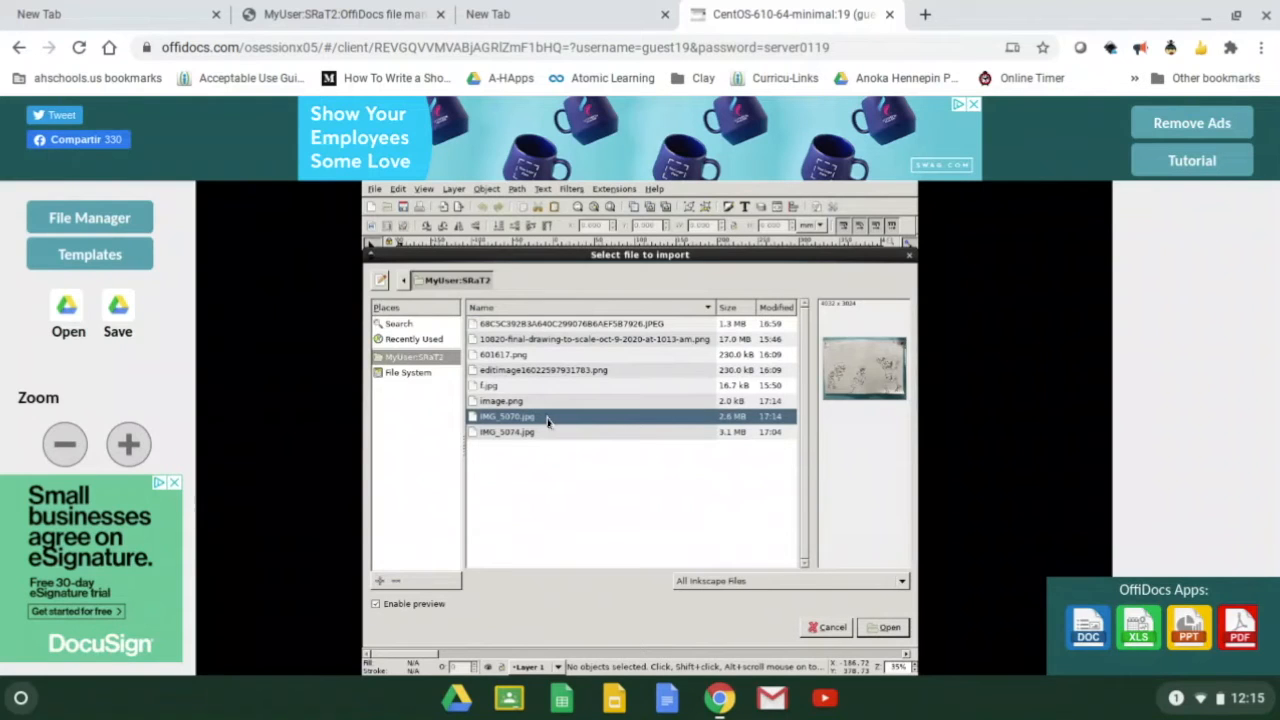
left_click(890, 628)
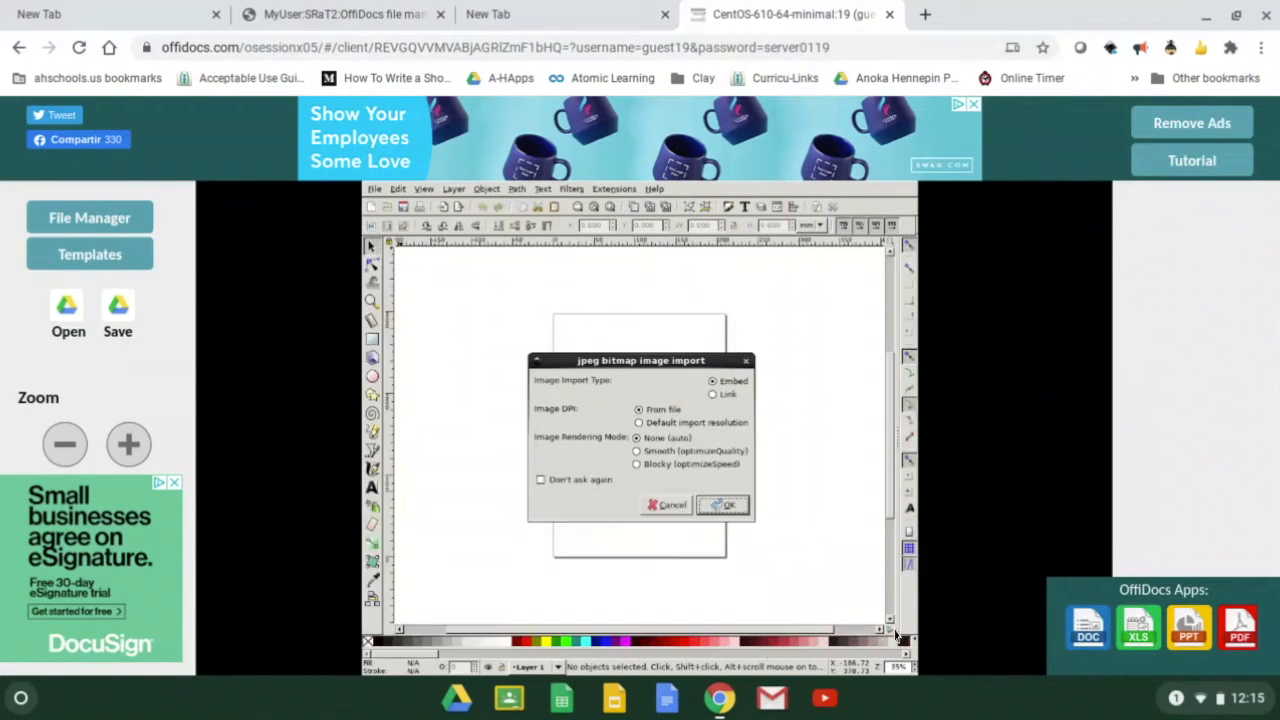
left_click(724, 506)
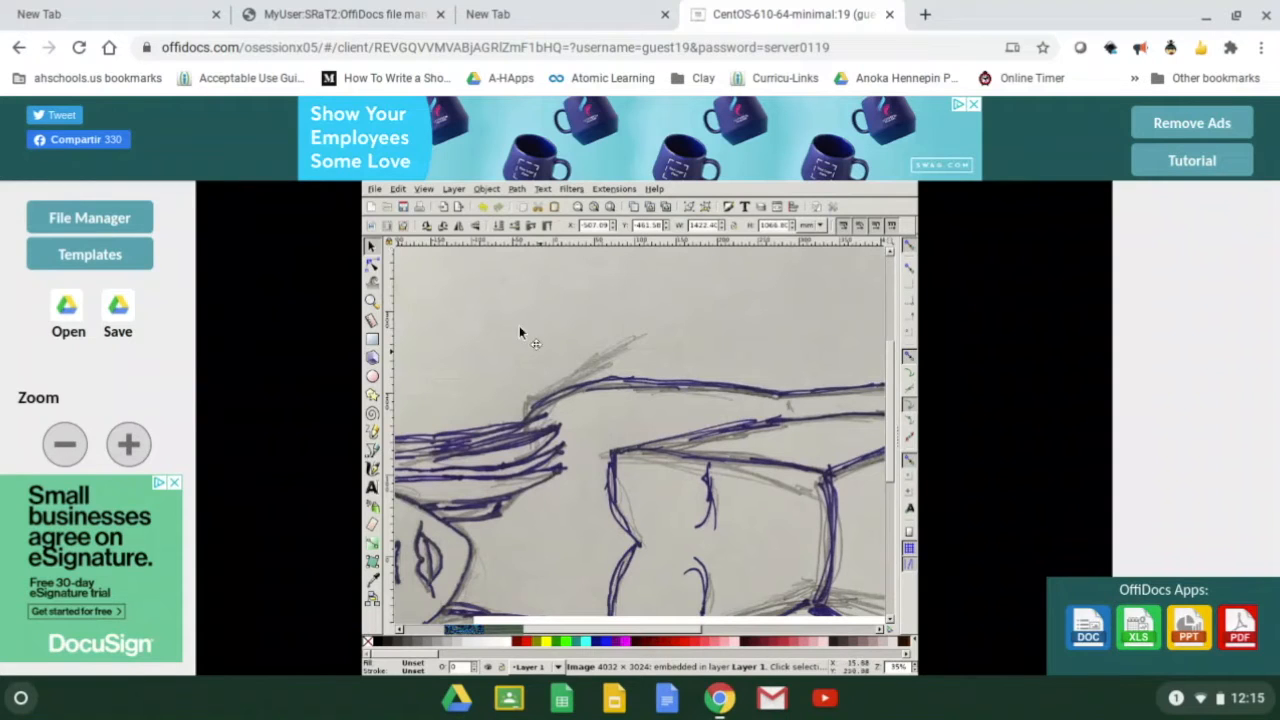
Scale the imported mermaid sketch down to about 355 mm wide and move it over the page.
left_click(371, 302)
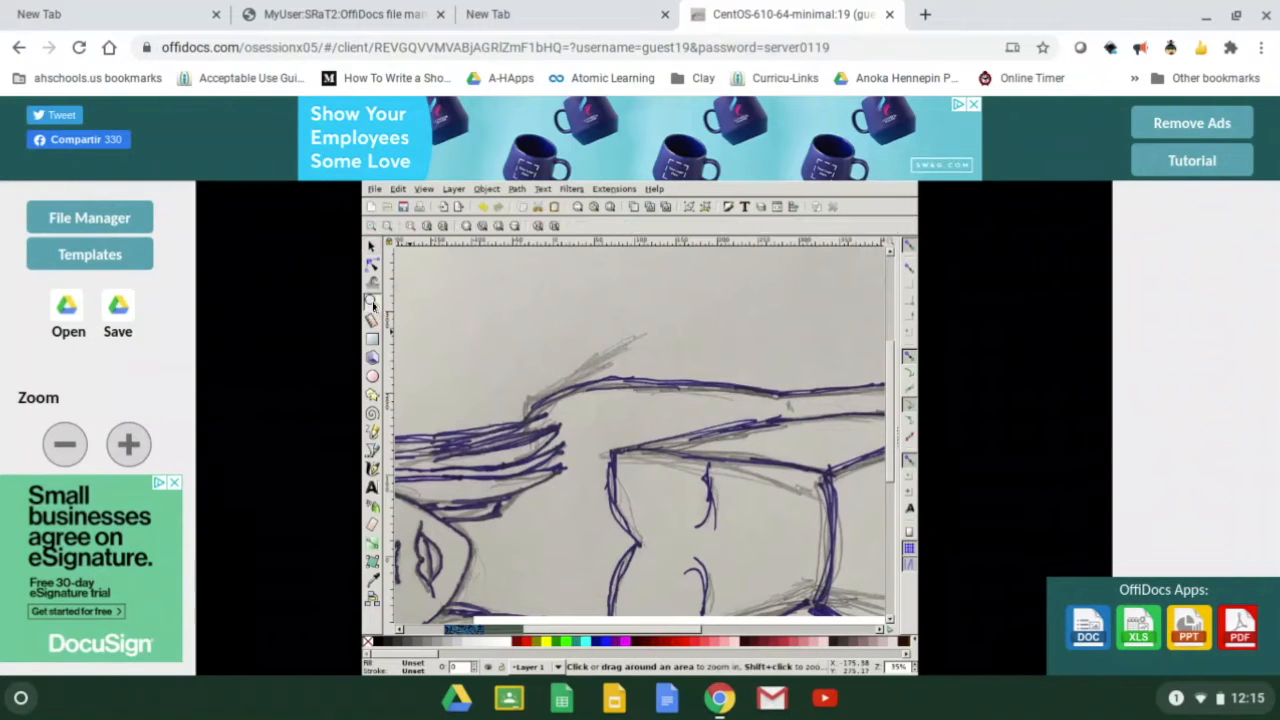
left_click(670, 487, "shift")
left_click(665, 484, "shift")
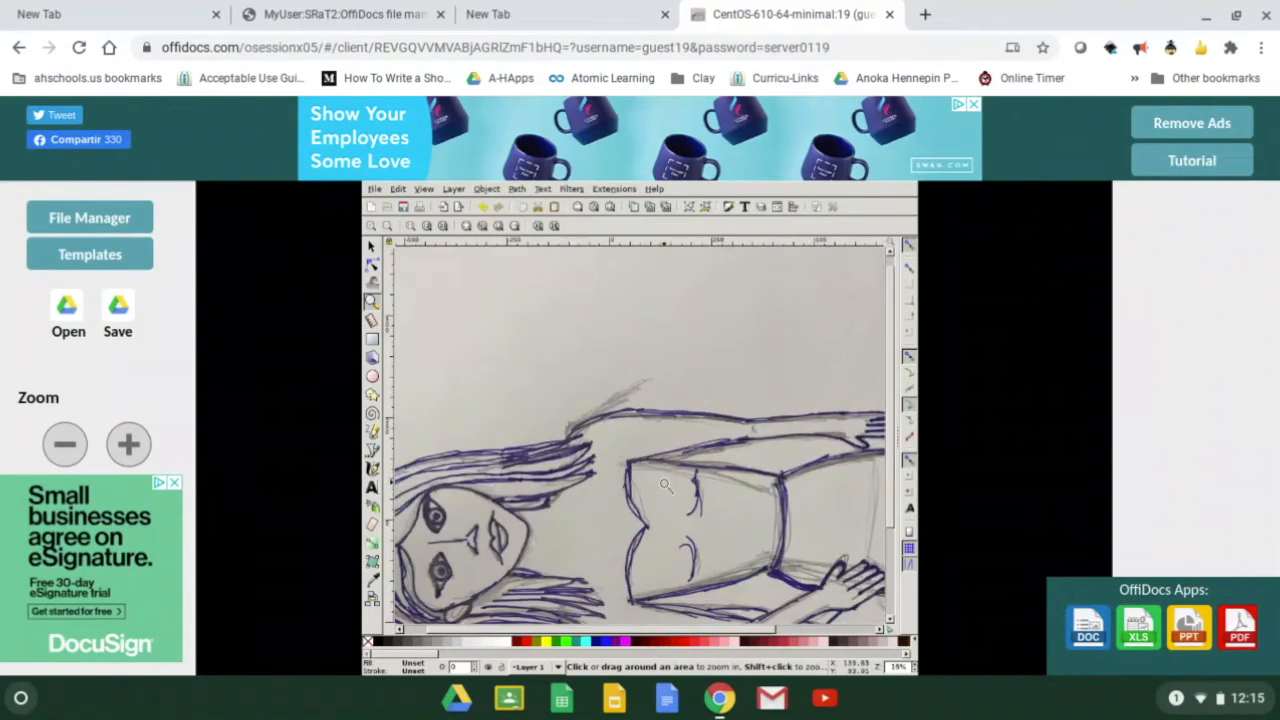
left_click(658, 483, "shift")
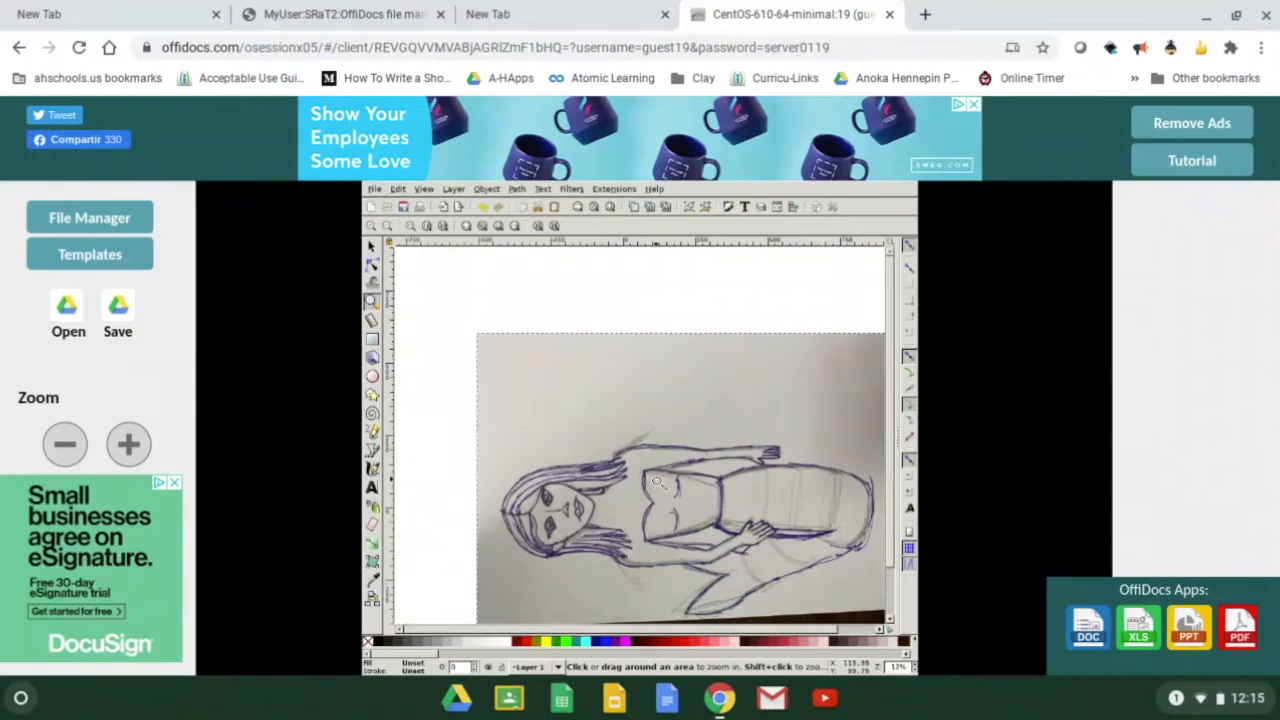
left_click(654, 481, "shift")
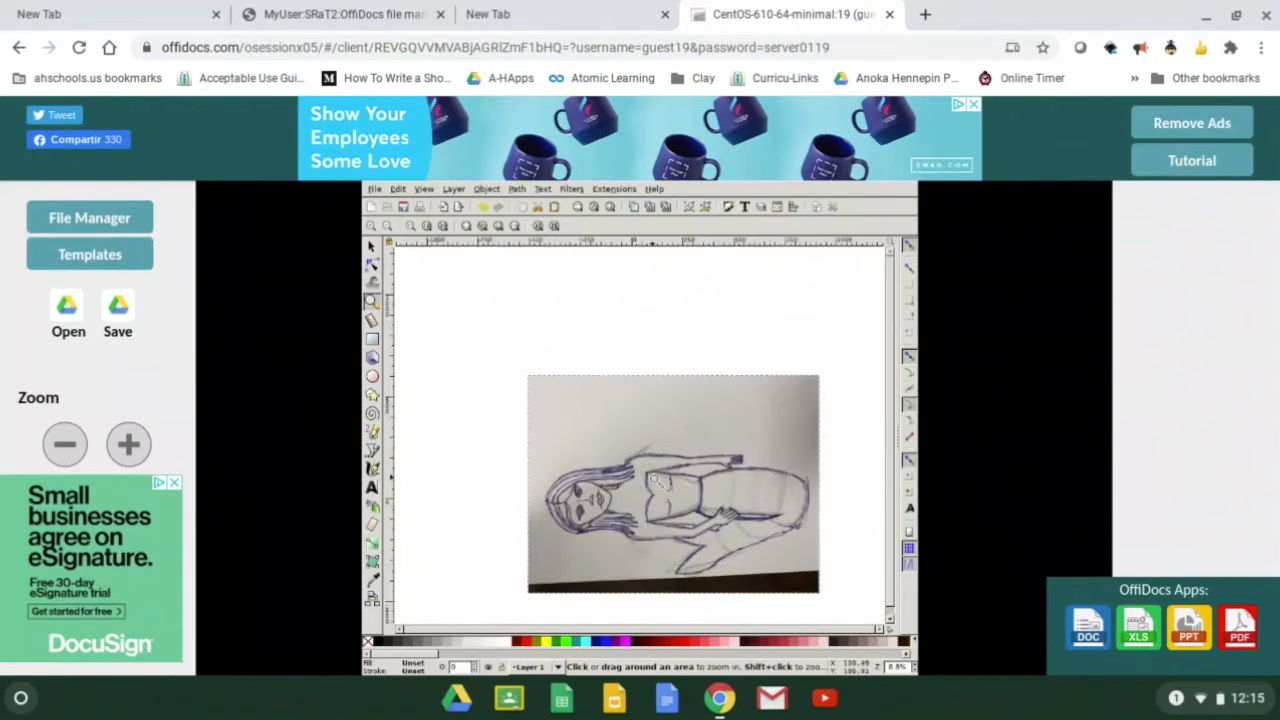
left_click(373, 251)
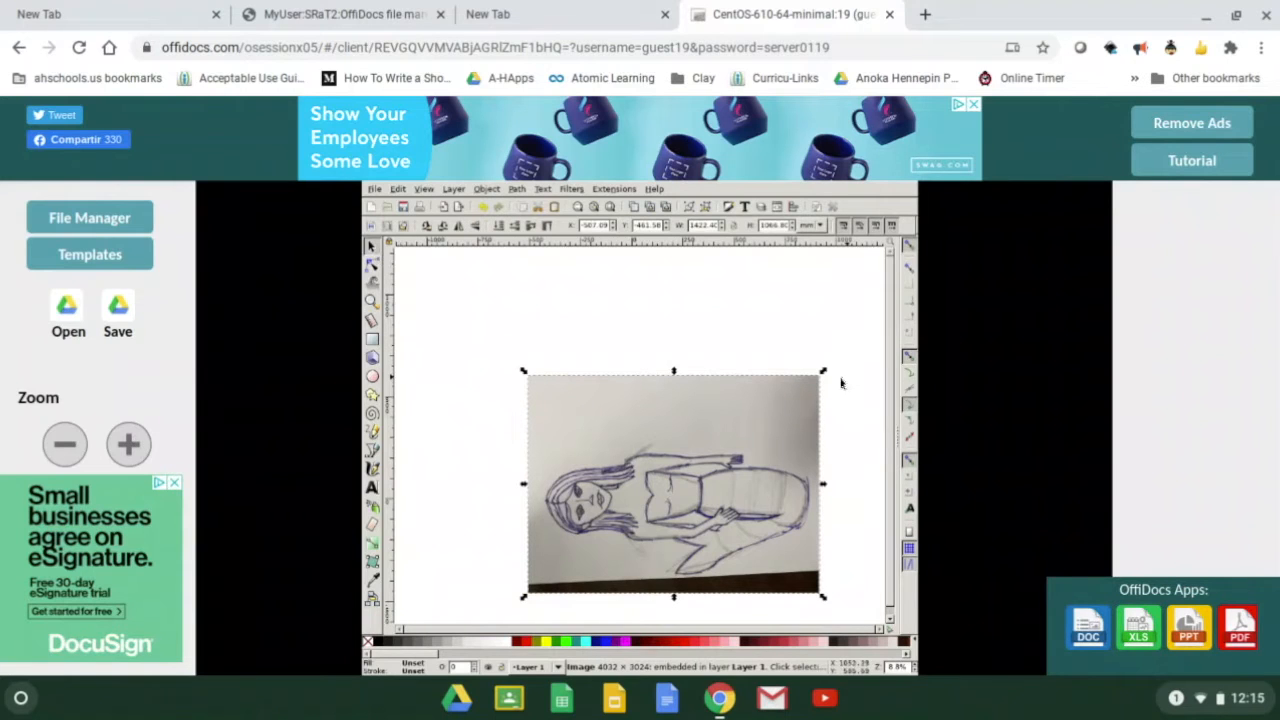
left_click_drag(826, 378, 607, 537)
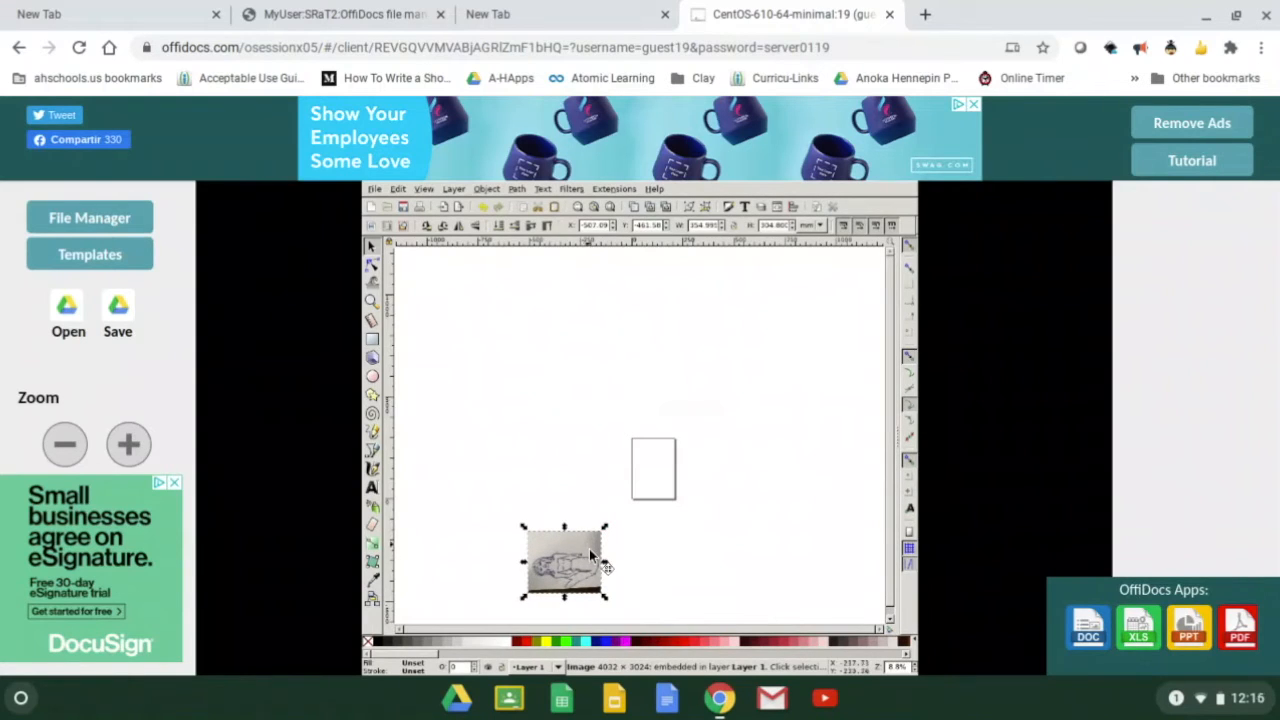
left_click_drag(561, 567, 651, 470)
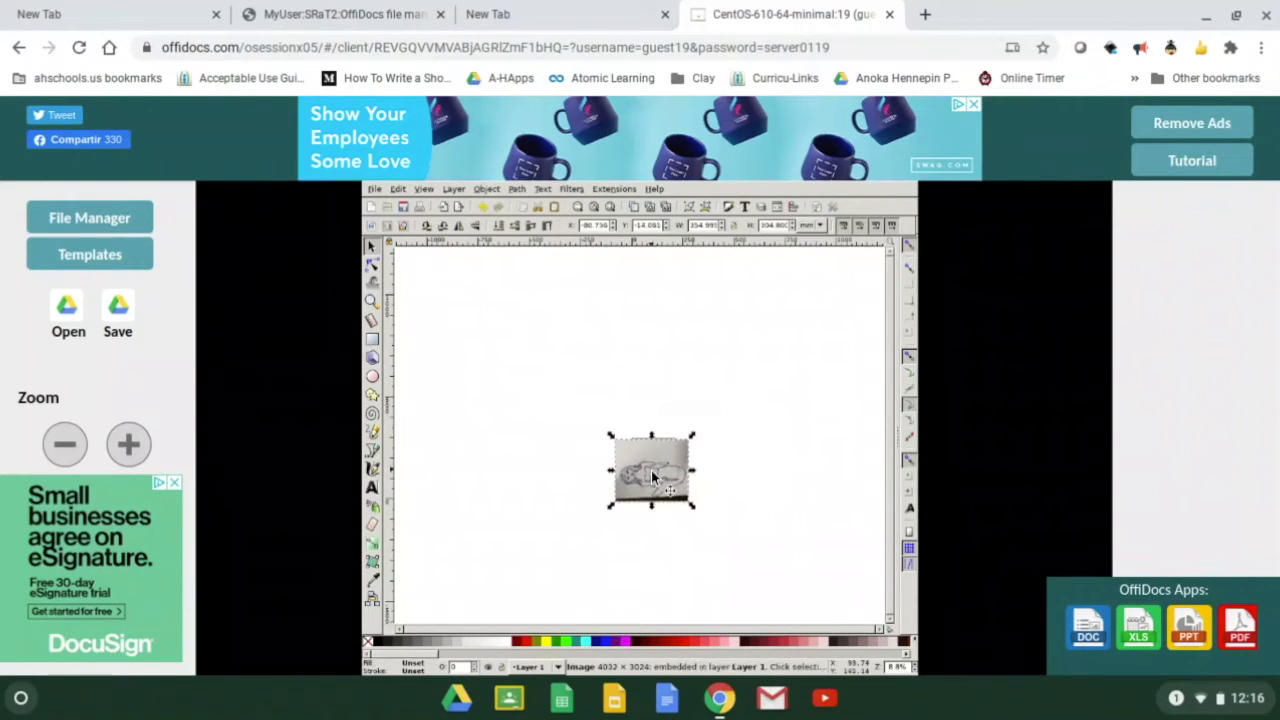
Rotate the mermaid sketch about 90 degrees clockwise so the figure stands upright, and deselect it.
left_click(372, 303)
left_click(590, 462)
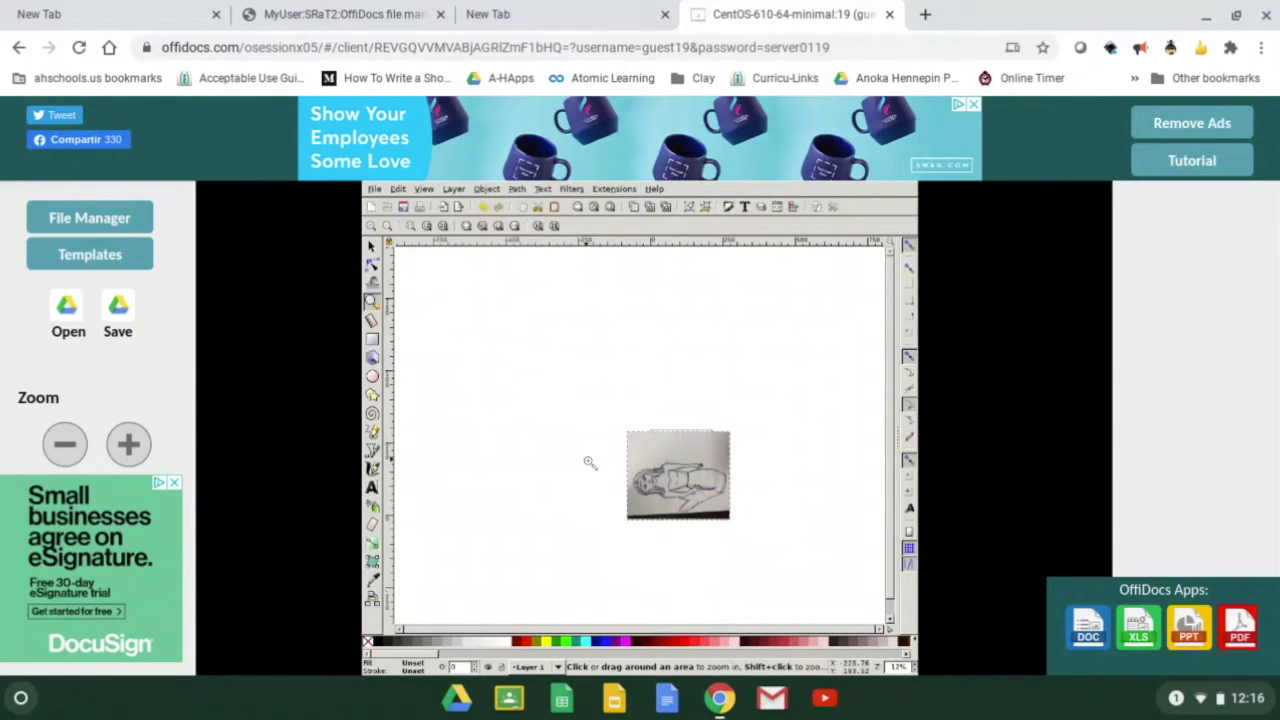
left_click(590, 462)
left_click(590, 460)
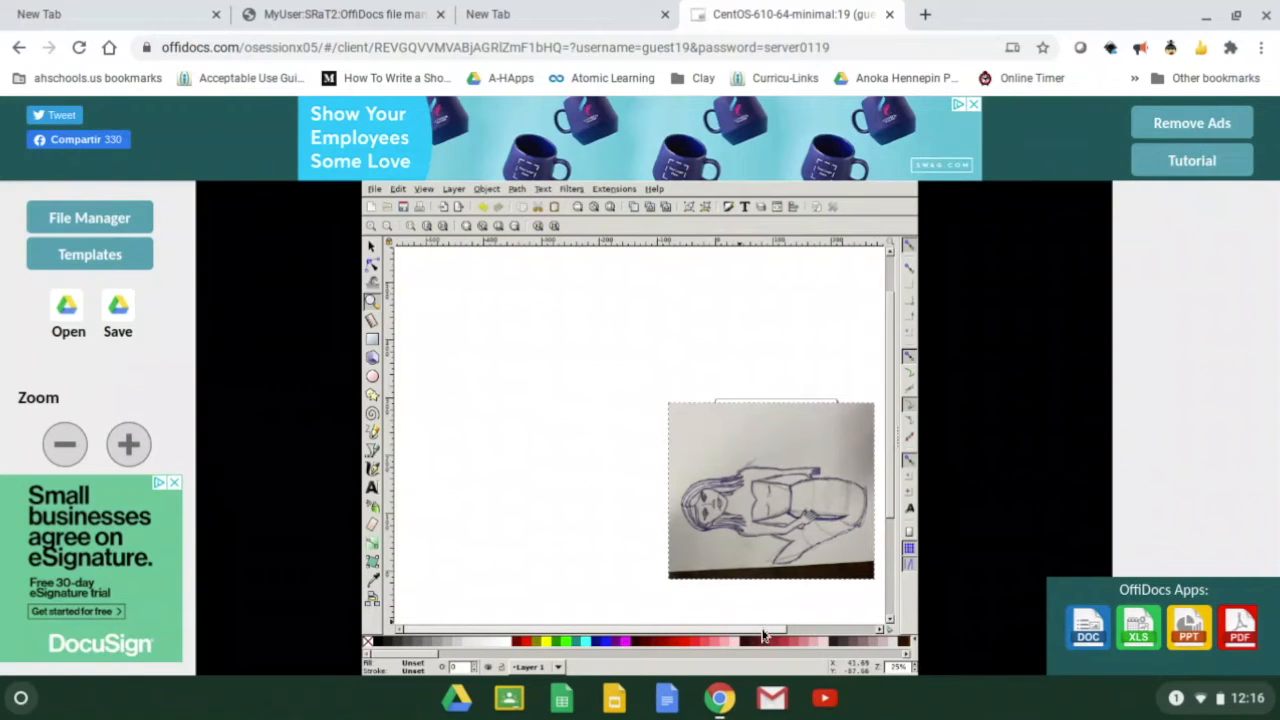
left_click_drag(784, 635, 808, 638)
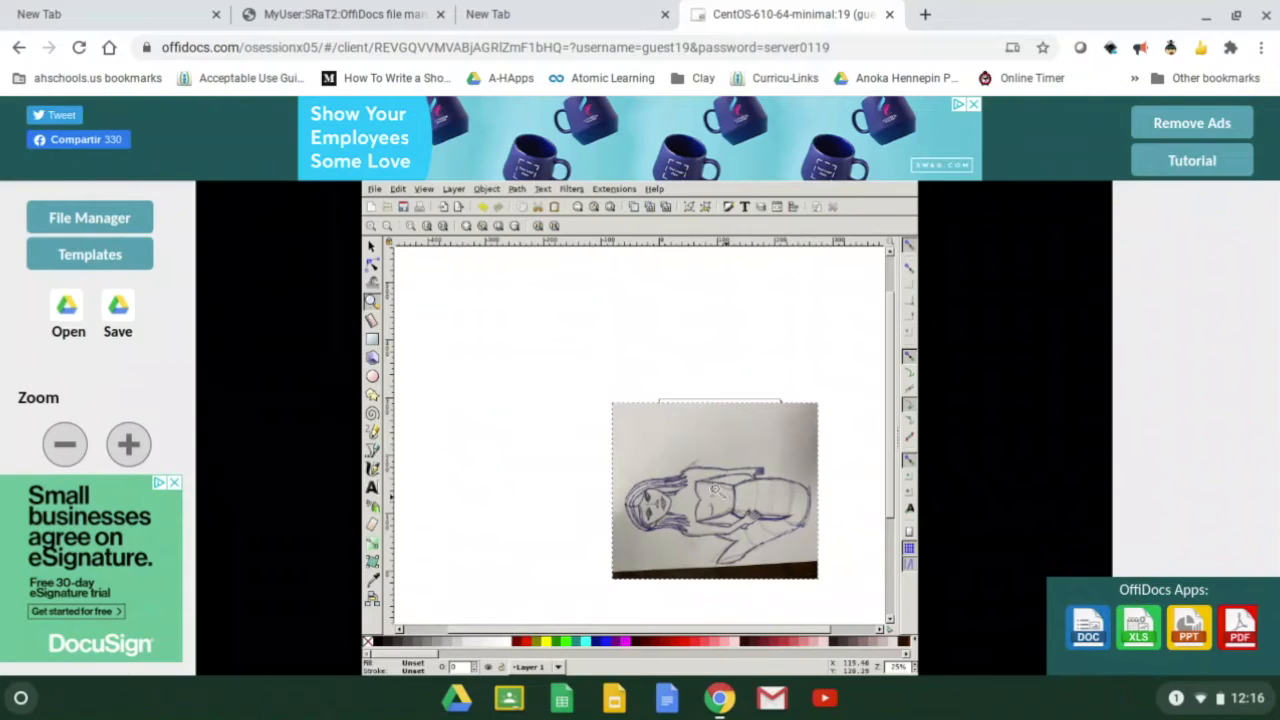
left_click(371, 246)
left_click(737, 472)
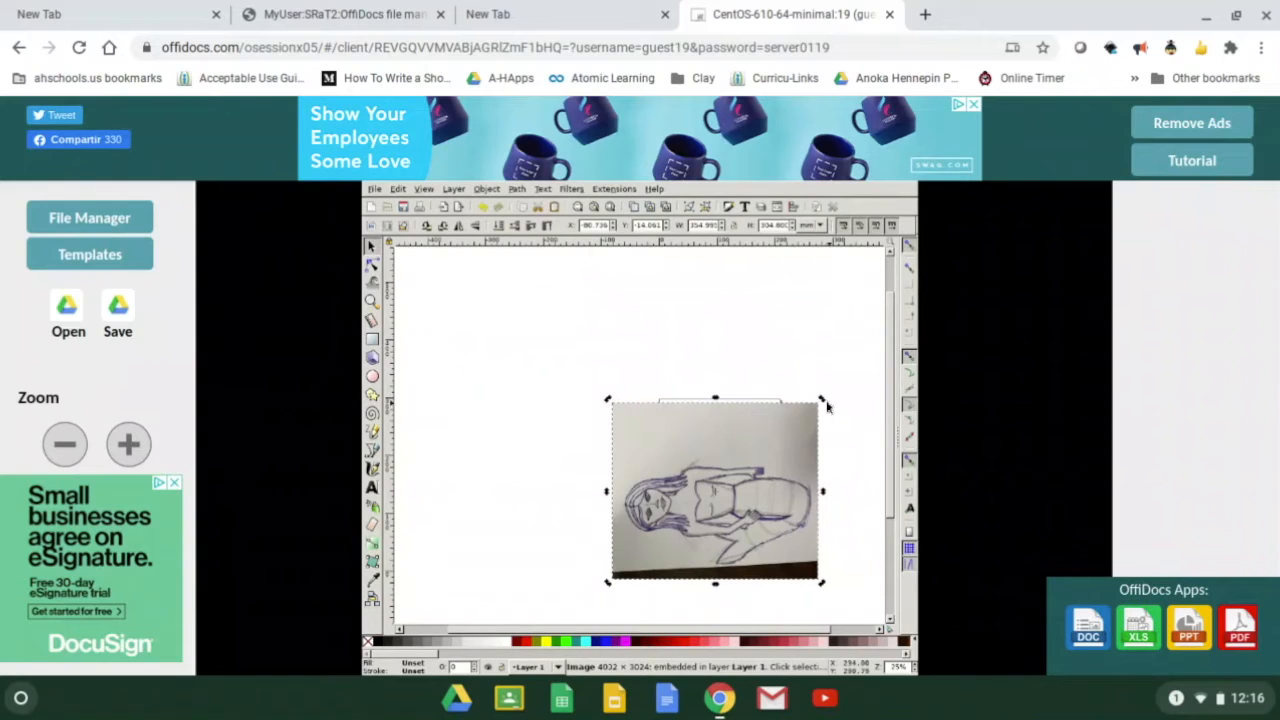
left_click_drag(843, 428, 791, 576)
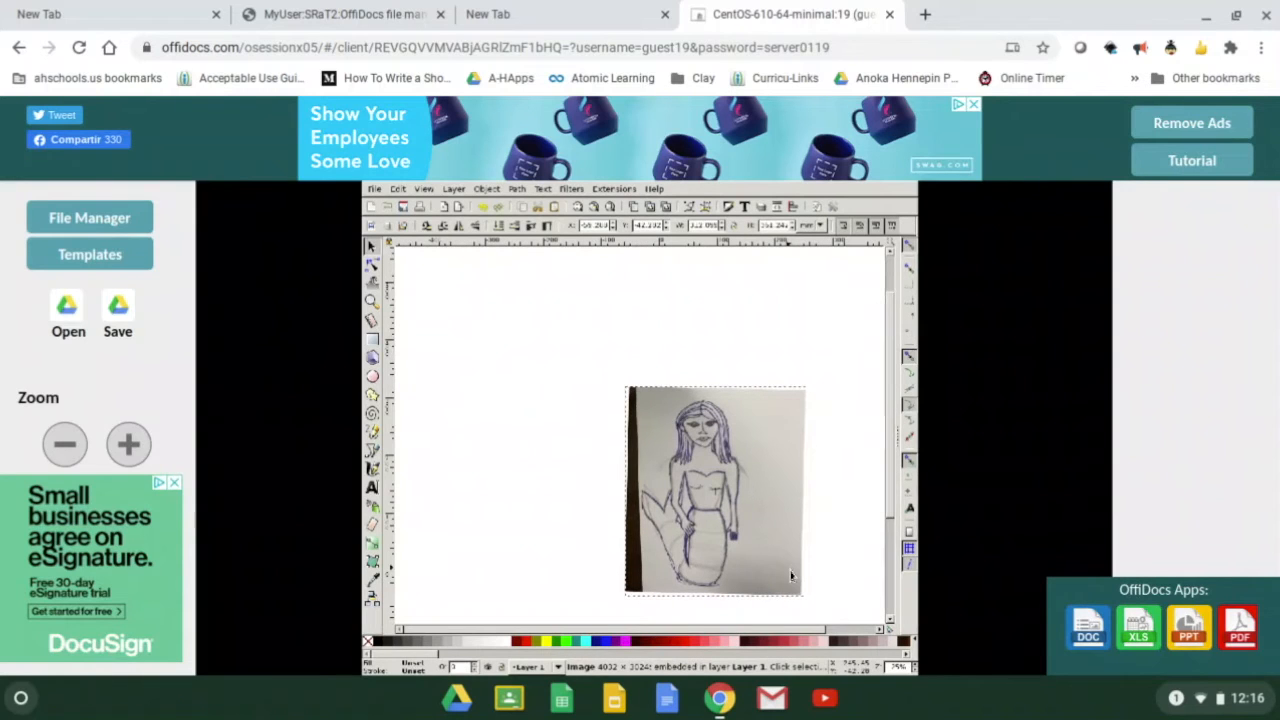
left_click(831, 543)
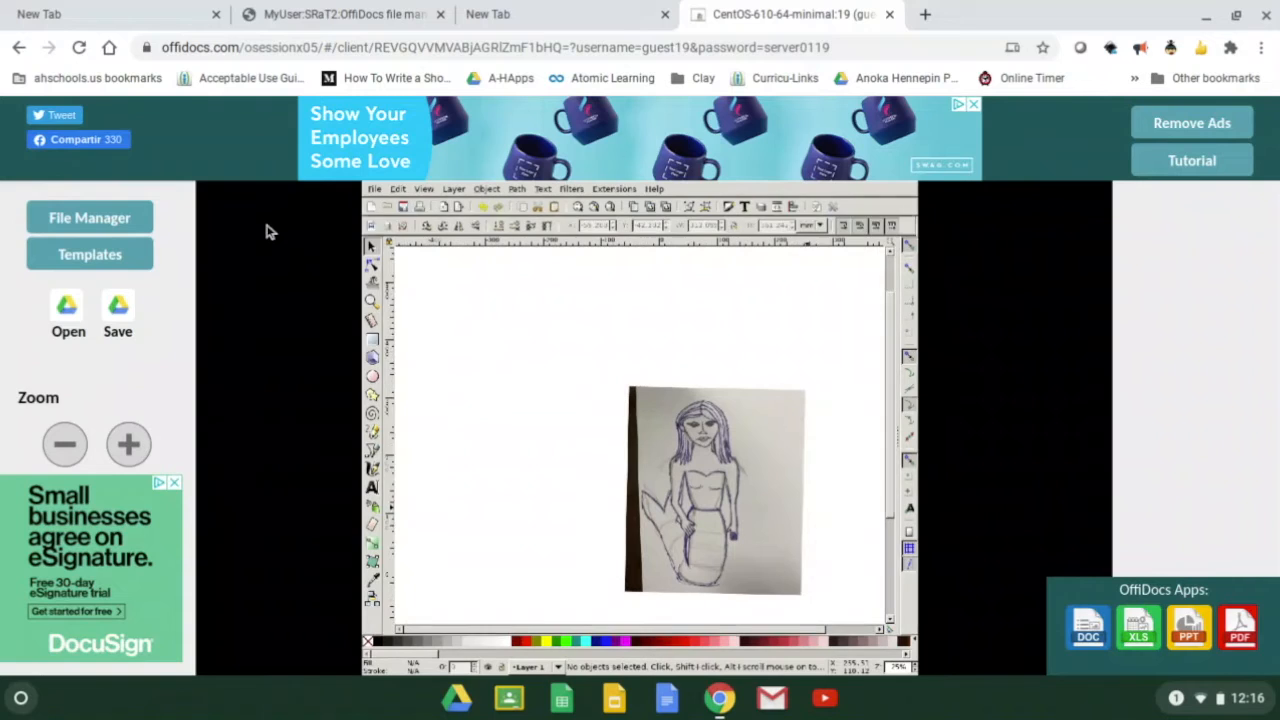
Scale the mermaid sketch down to about 252 by 299 mm and move it over the page.
left_click(373, 248)
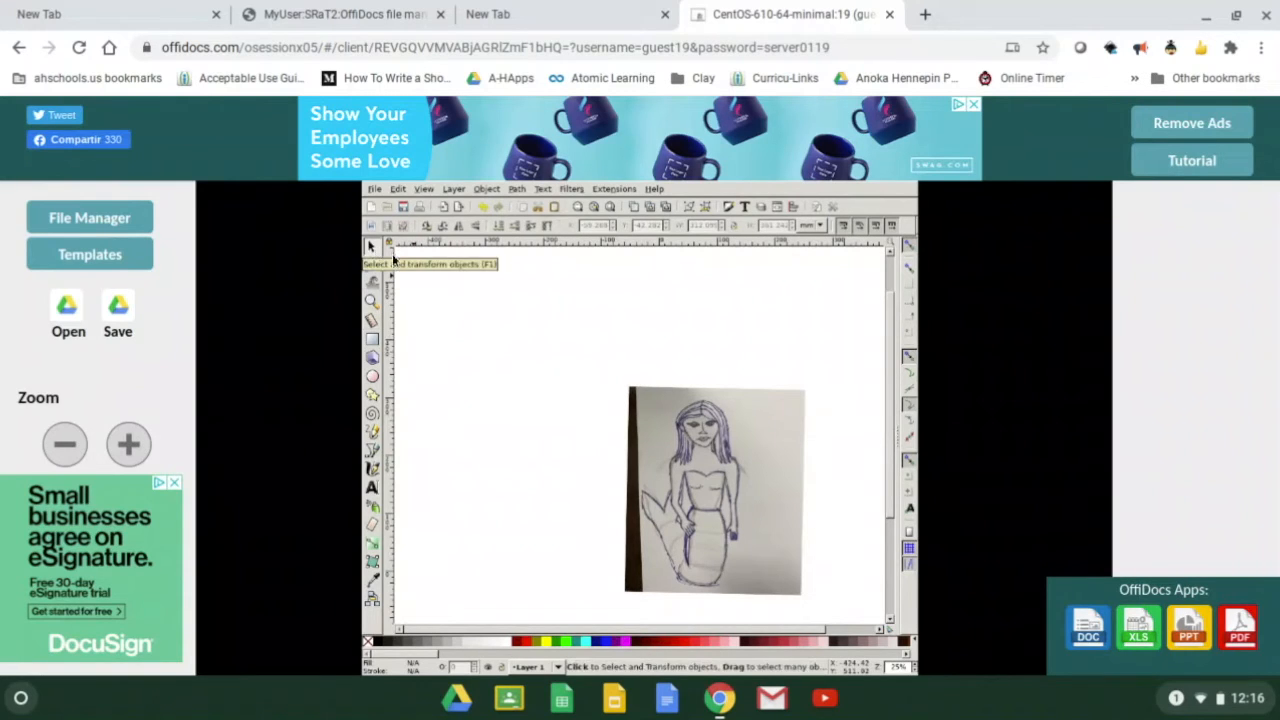
left_click(804, 430)
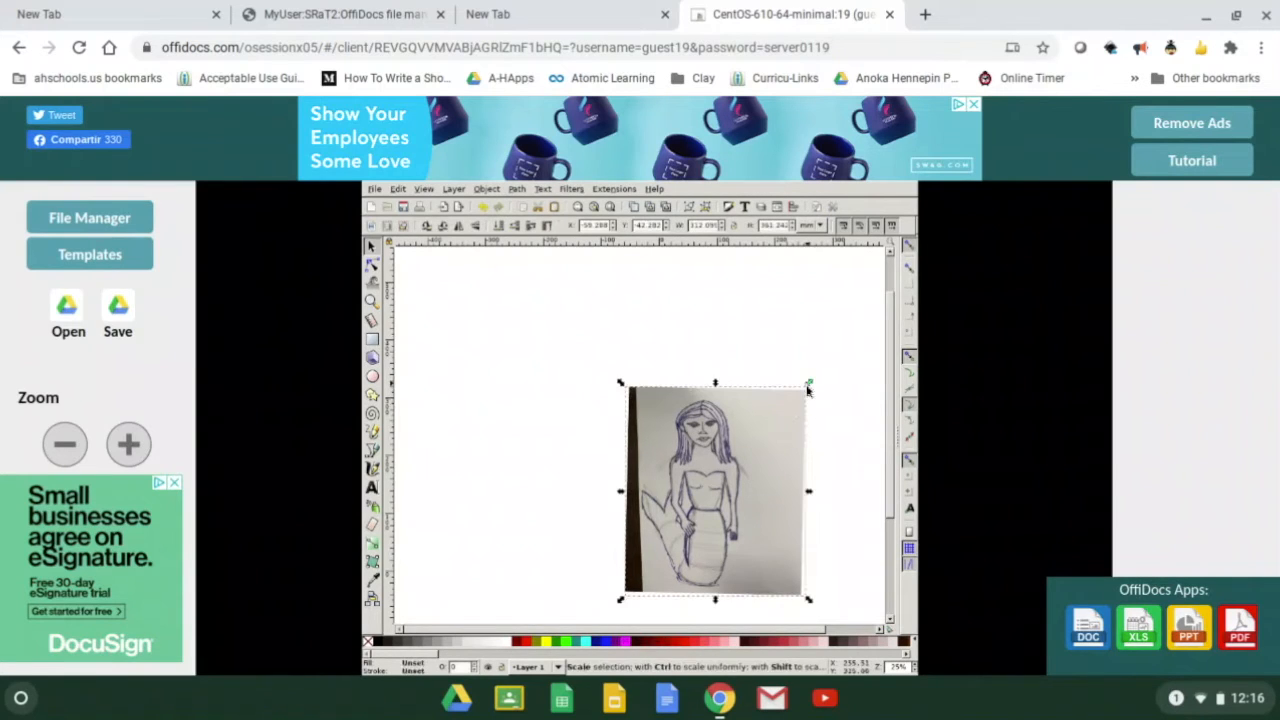
left_click_drag(809, 390, 767, 430)
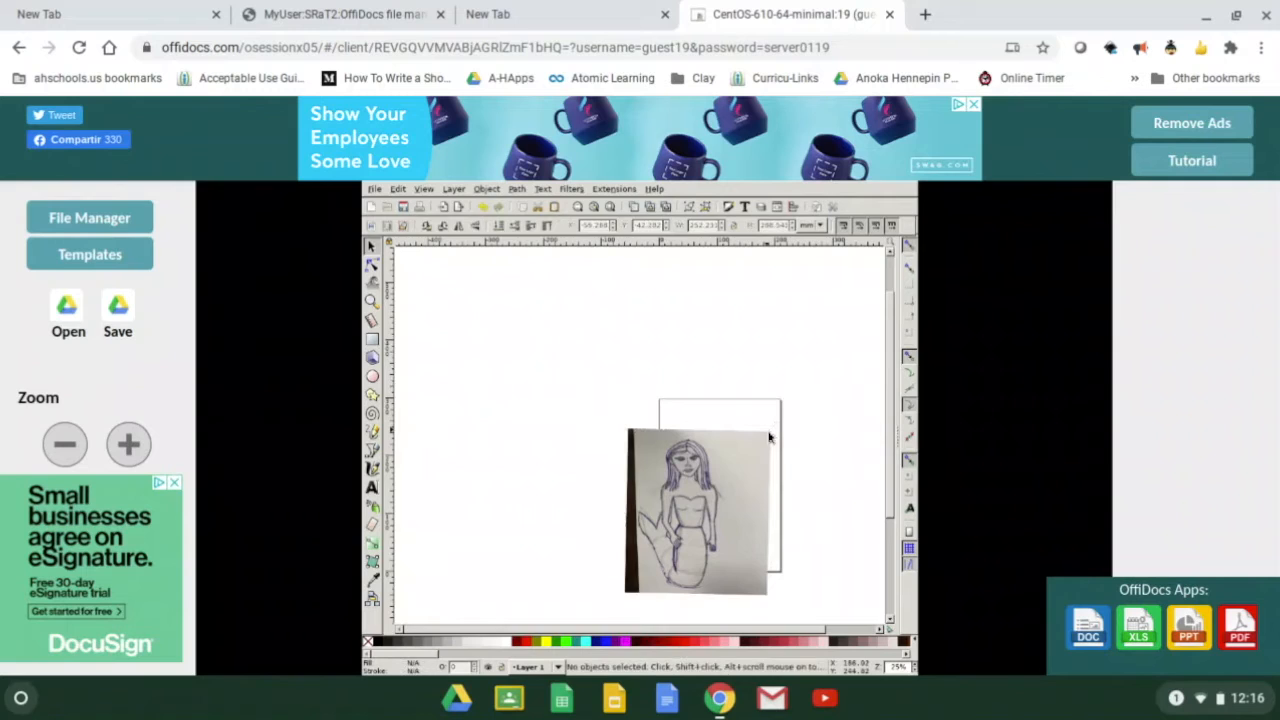
left_click_drag(746, 514, 768, 488)
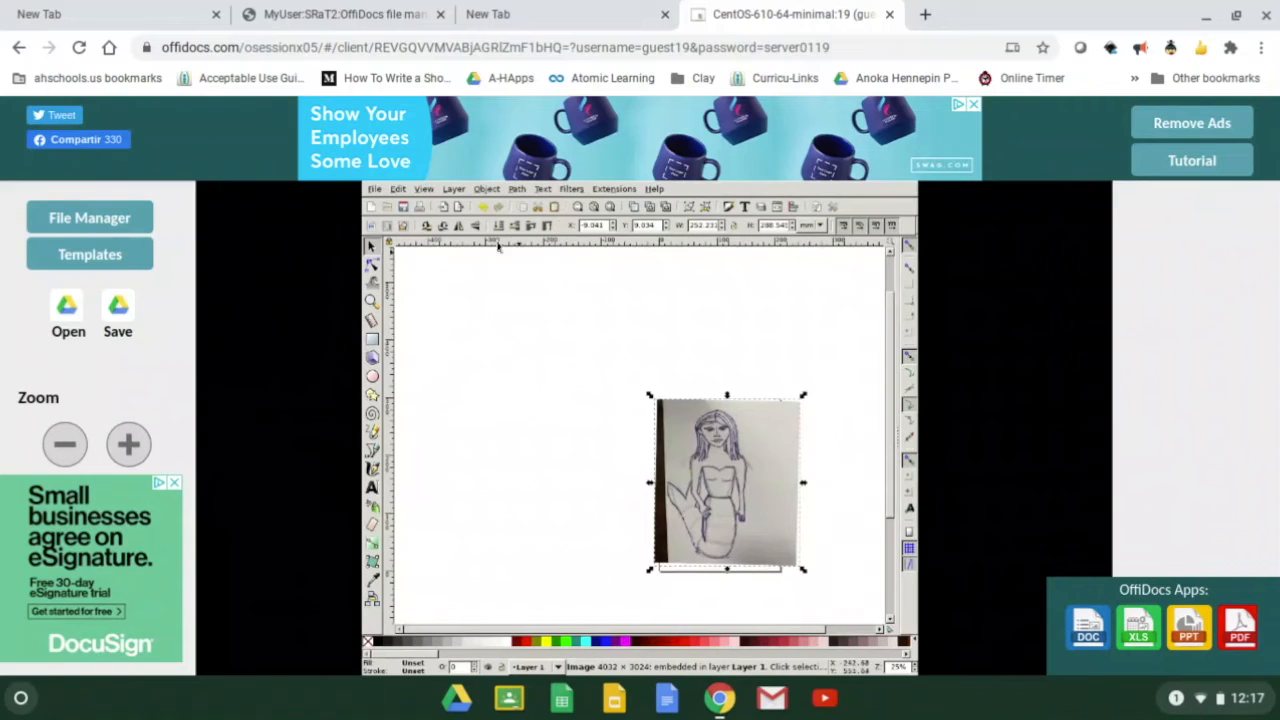
Add a new layer named Layer 2 above the current layer.
left_click(454, 189)
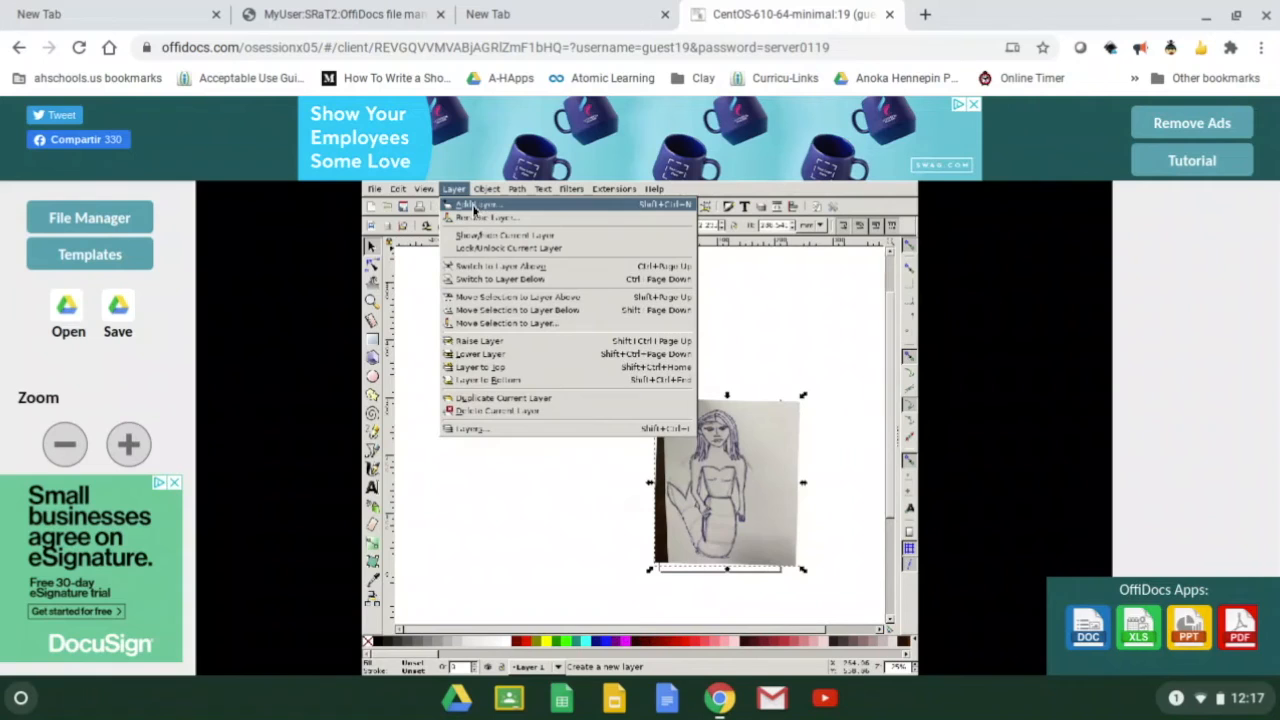
left_click(473, 206)
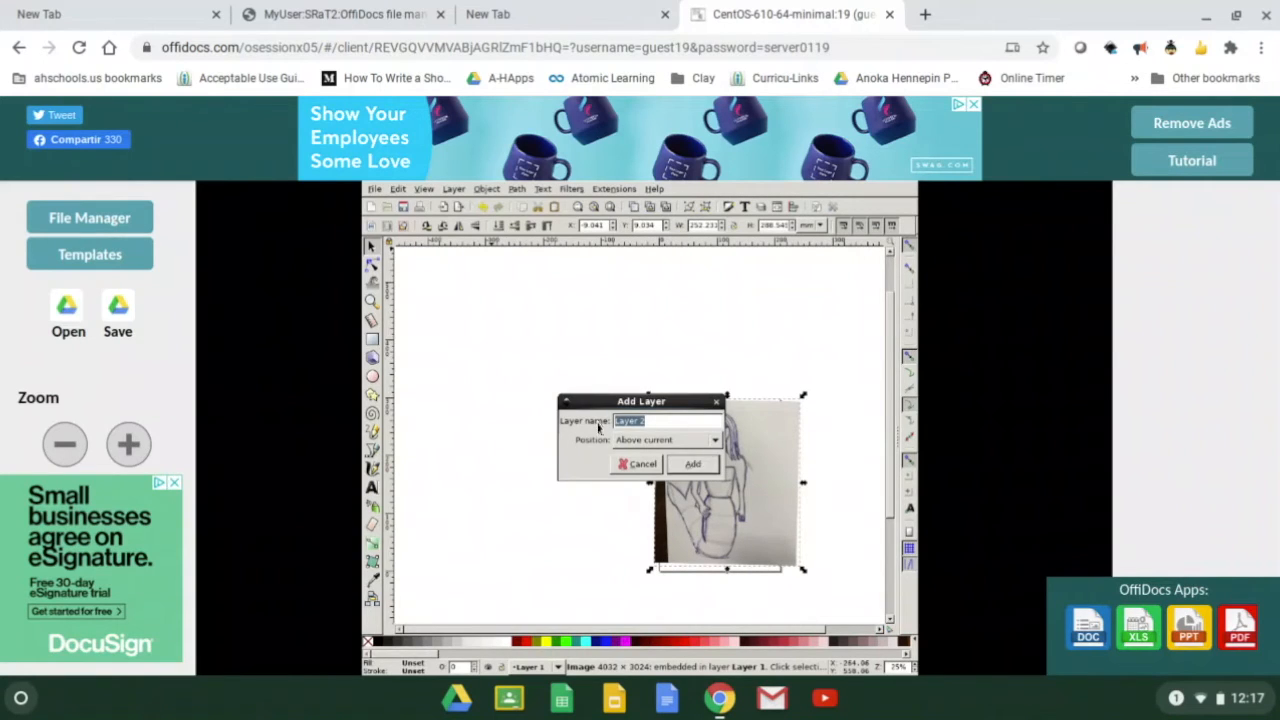
left_click(694, 466)
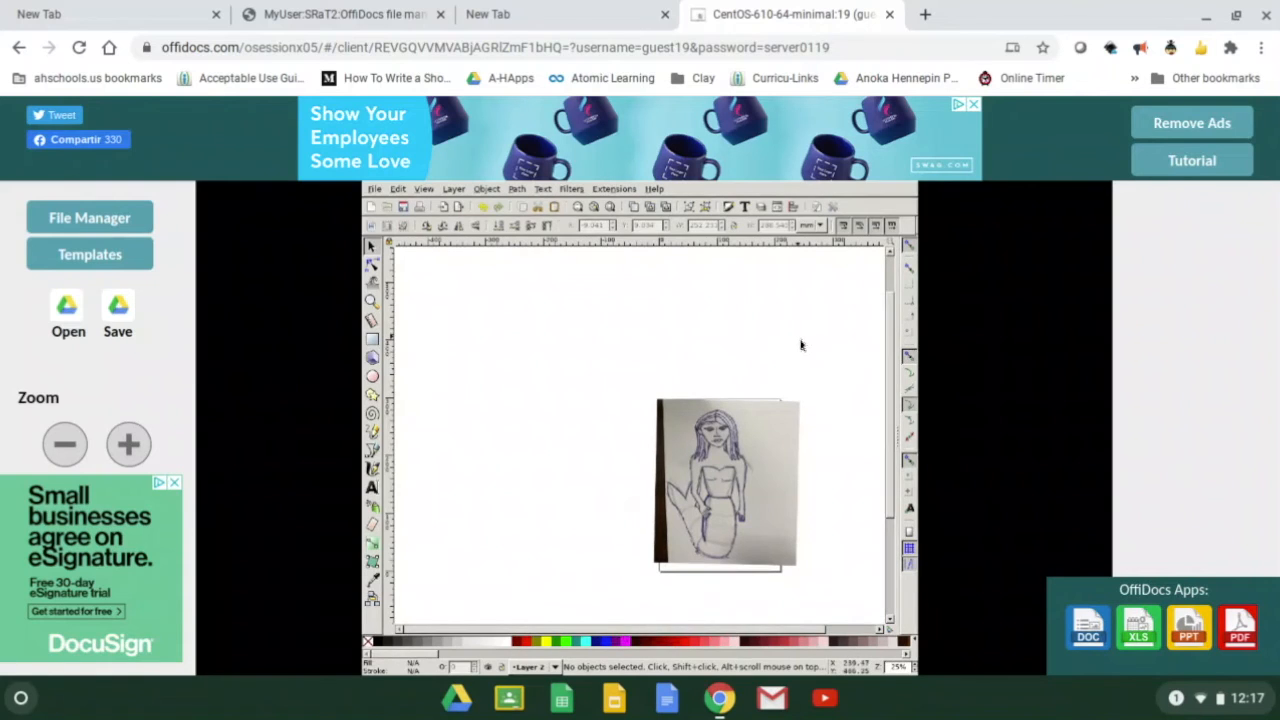
Check the layer list by toggling Layer 1's visibility off and on, keep Layer 2 active, and close the list.
left_click(763, 215)
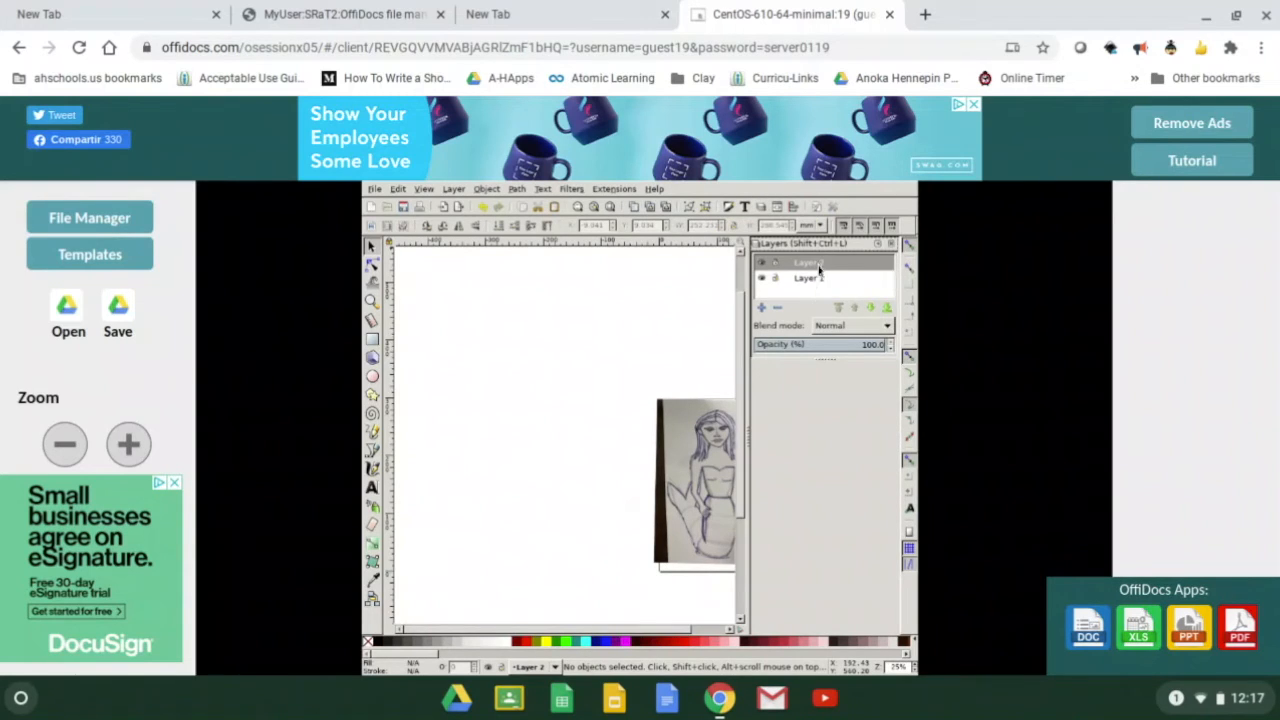
left_click(764, 280)
left_click(762, 281)
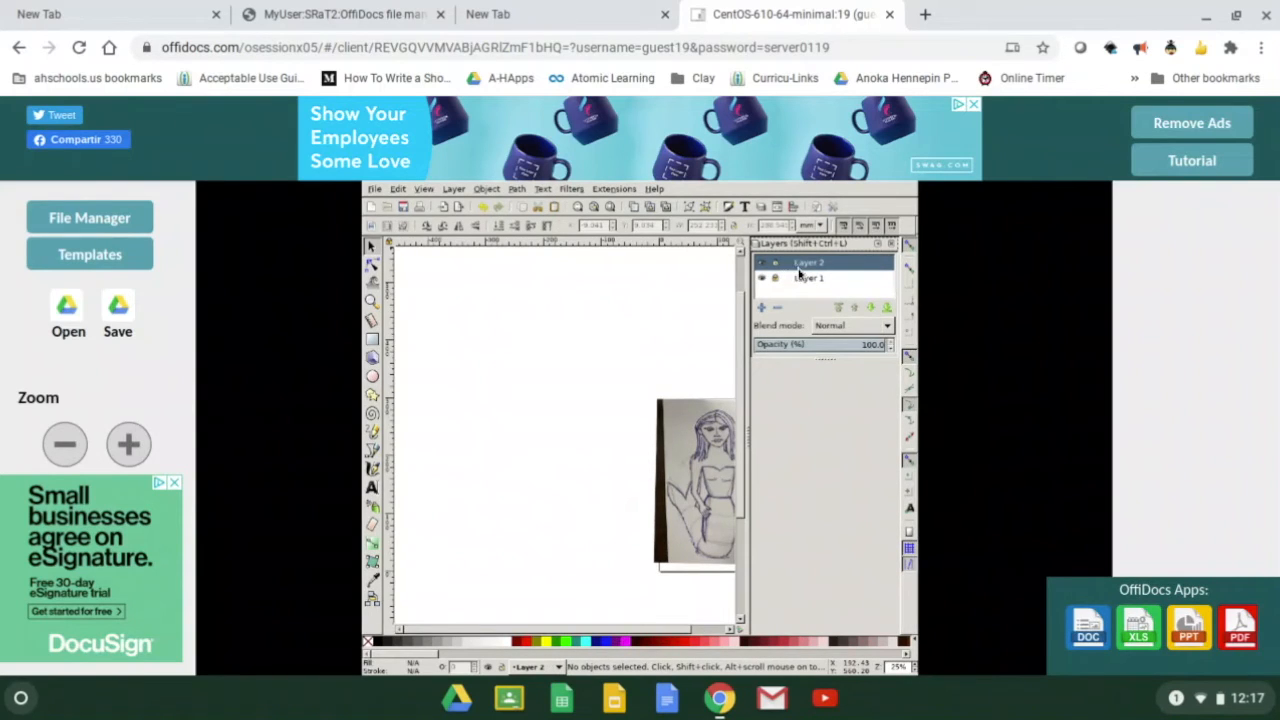
left_click(621, 471)
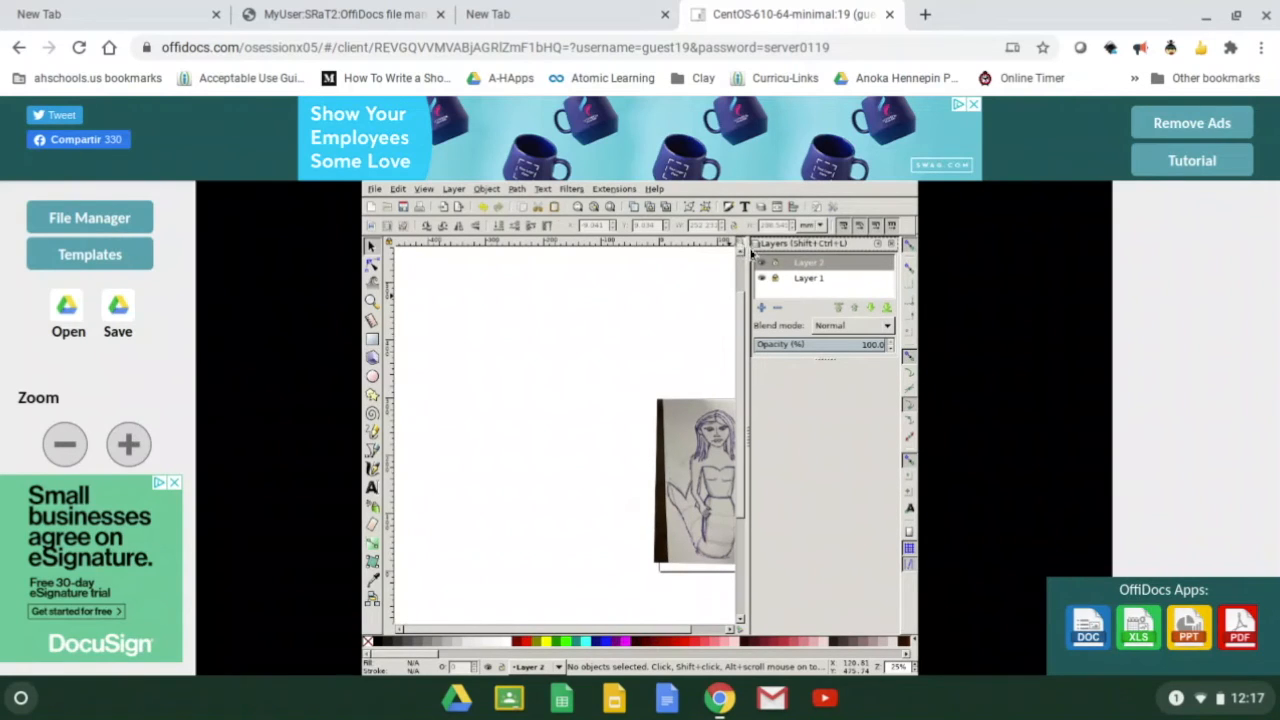
left_click(890, 245)
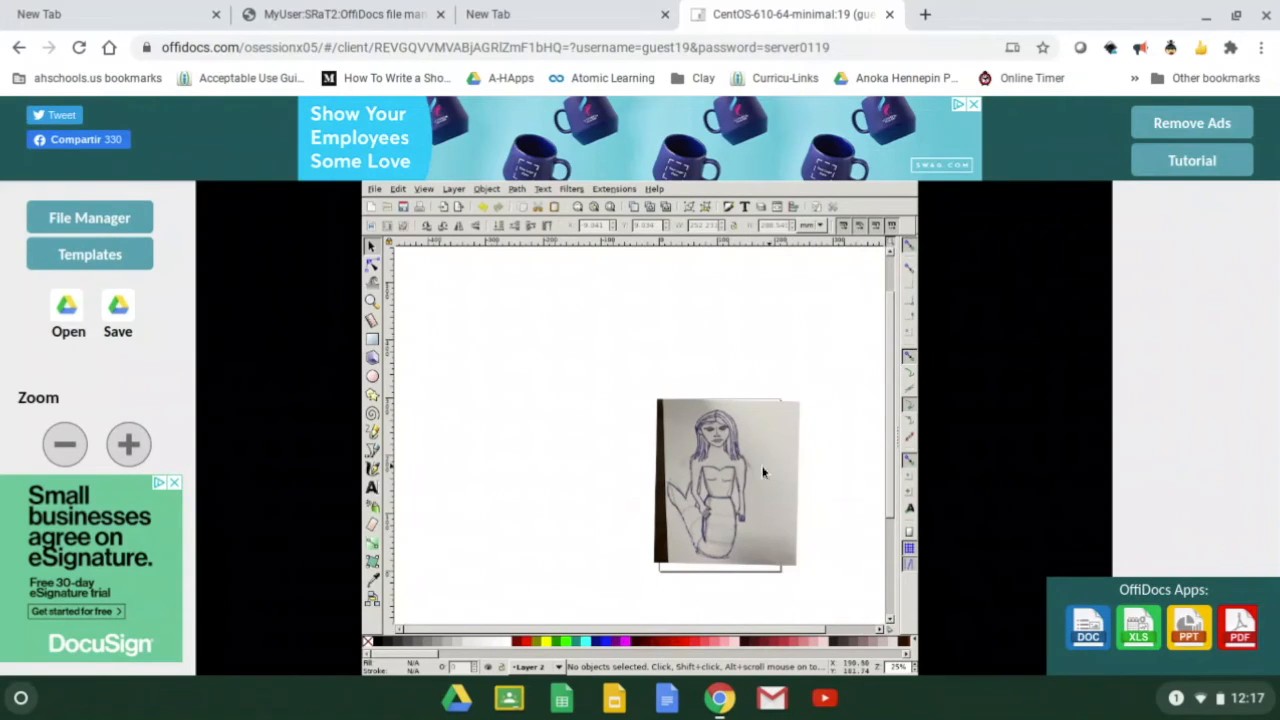
left_click(371, 301)
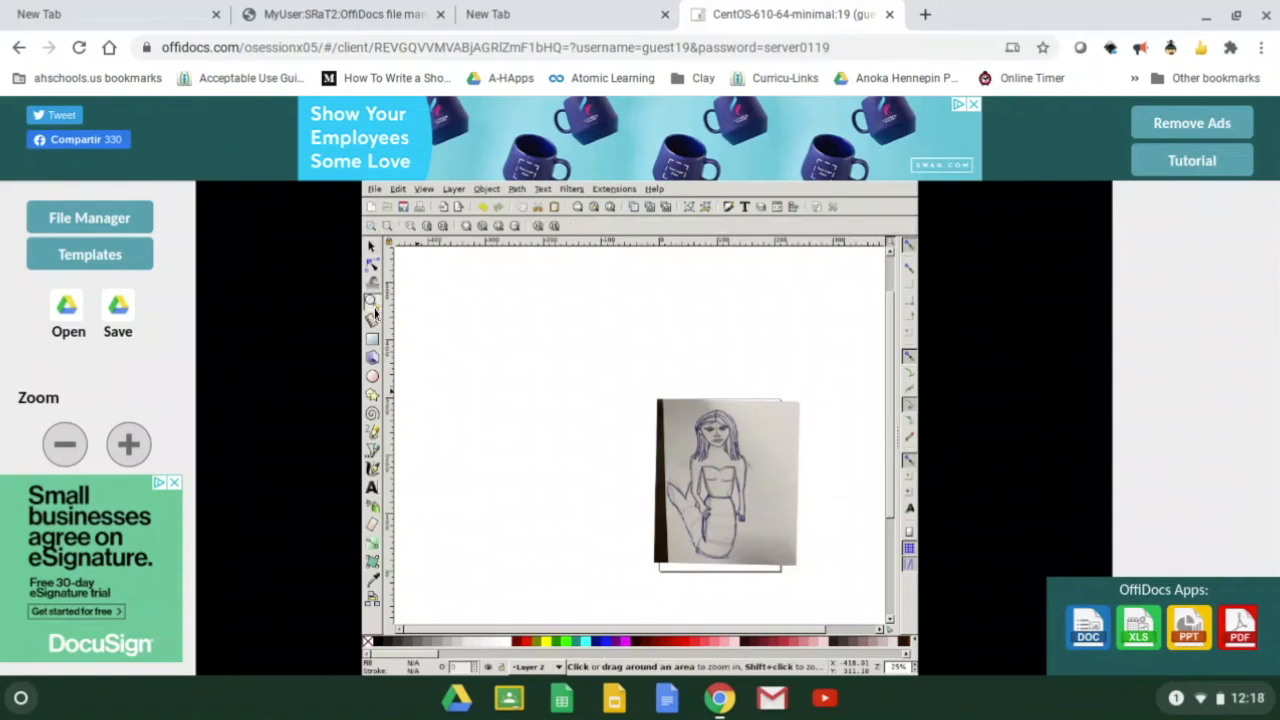
left_click(737, 510)
left_click(727, 491)
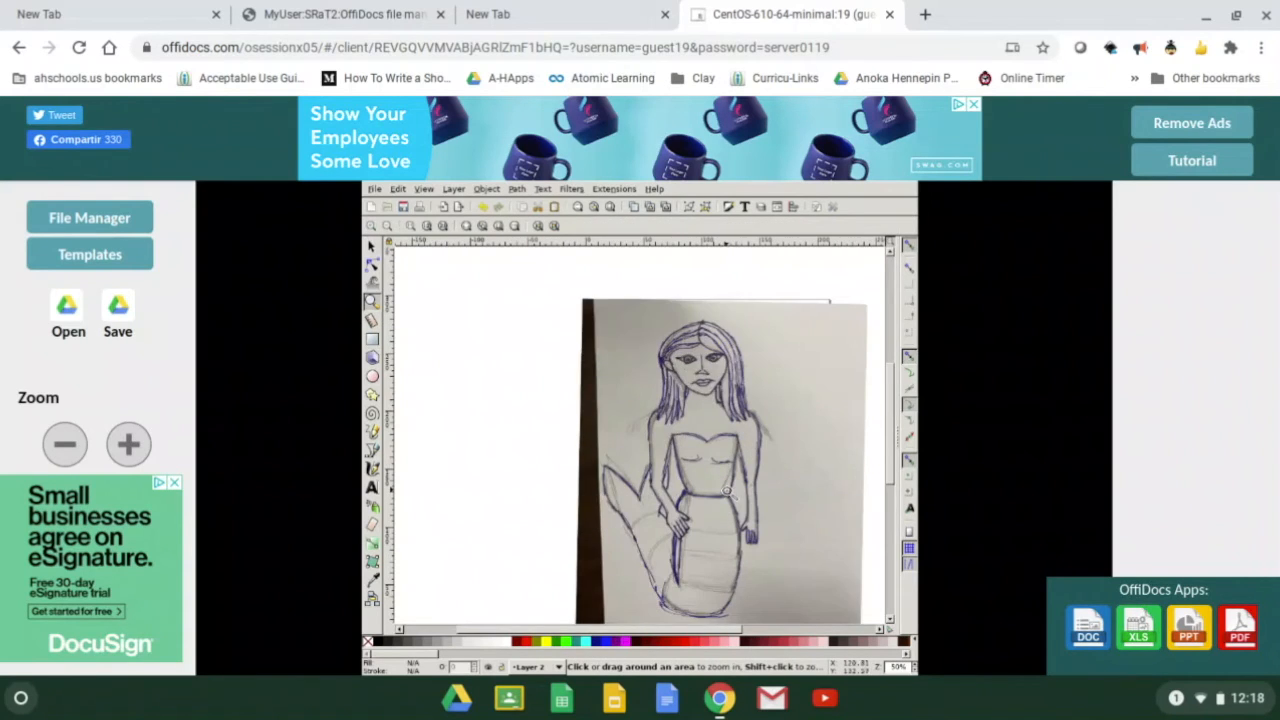
left_click(727, 491)
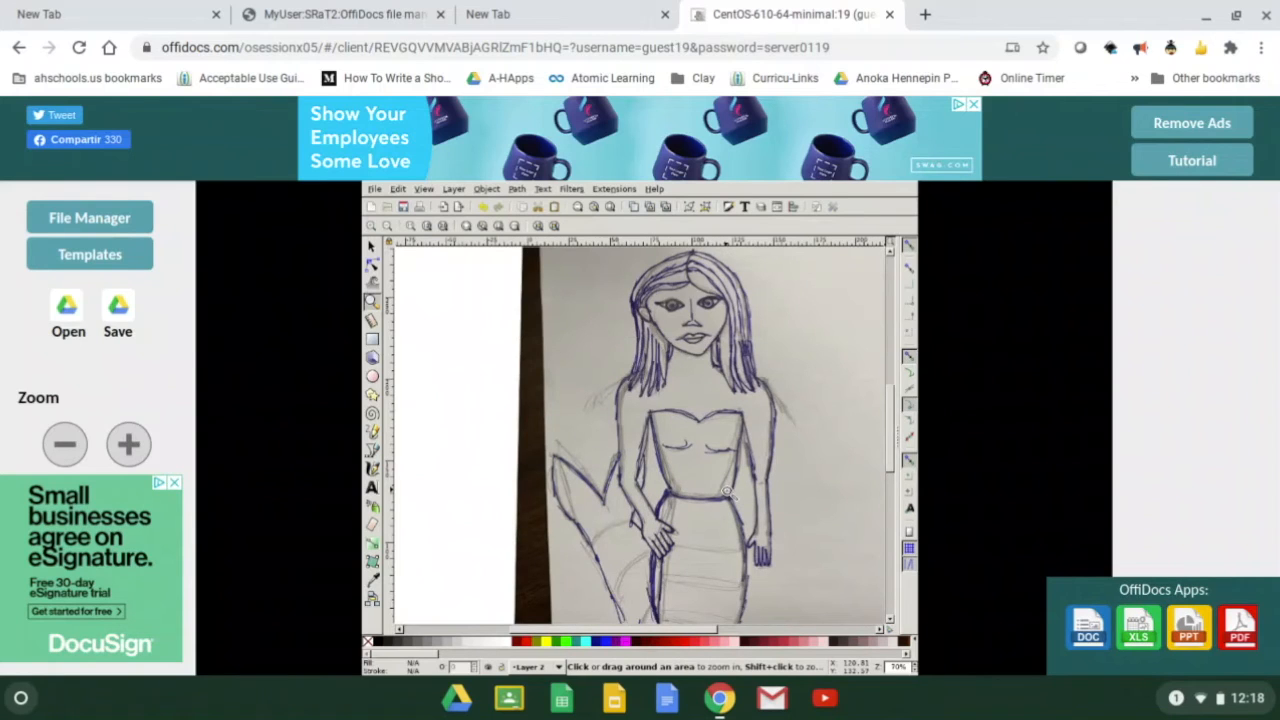
left_click(372, 450)
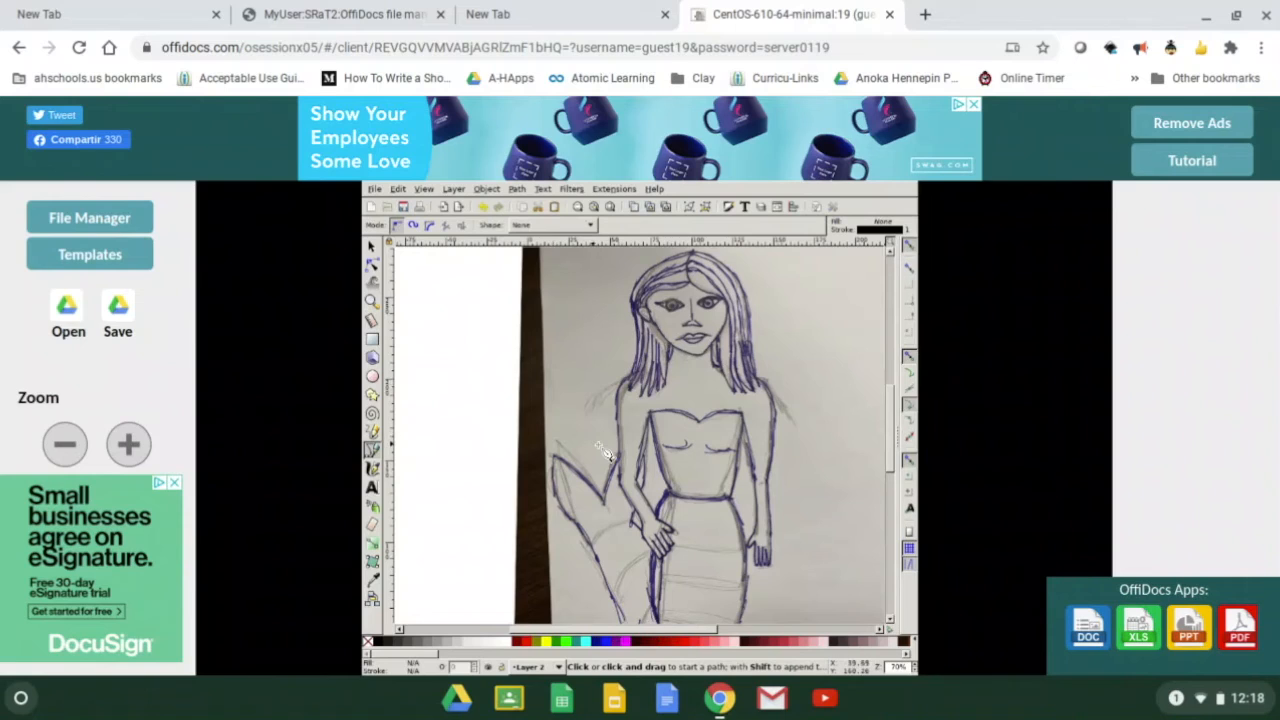
left_click(643, 410)
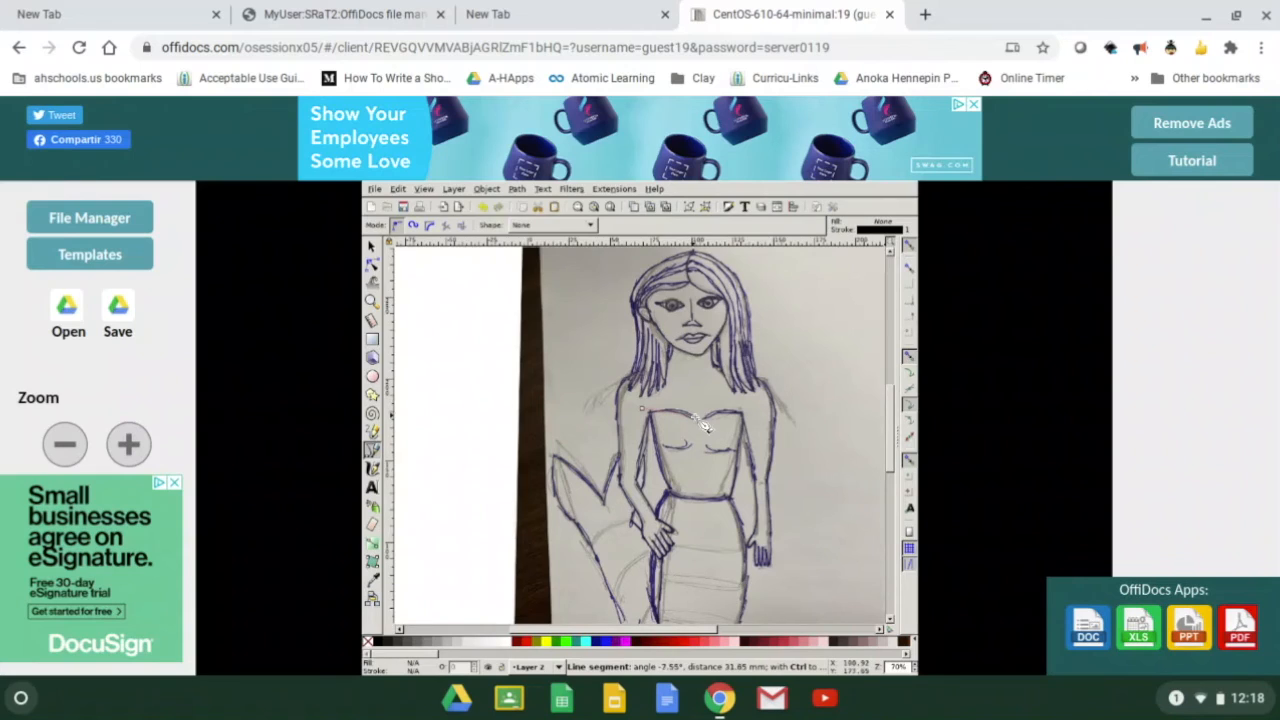
left_click(686, 412)
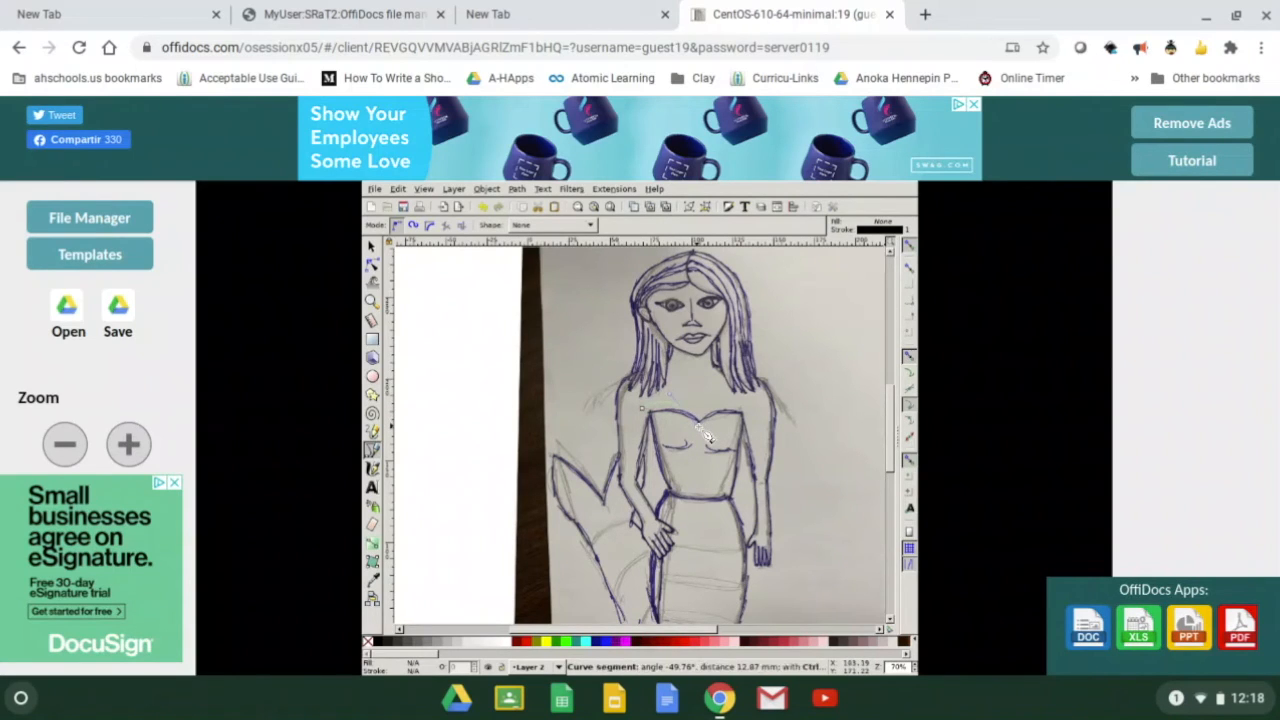
double_click(754, 467)
key("ctrl+z")
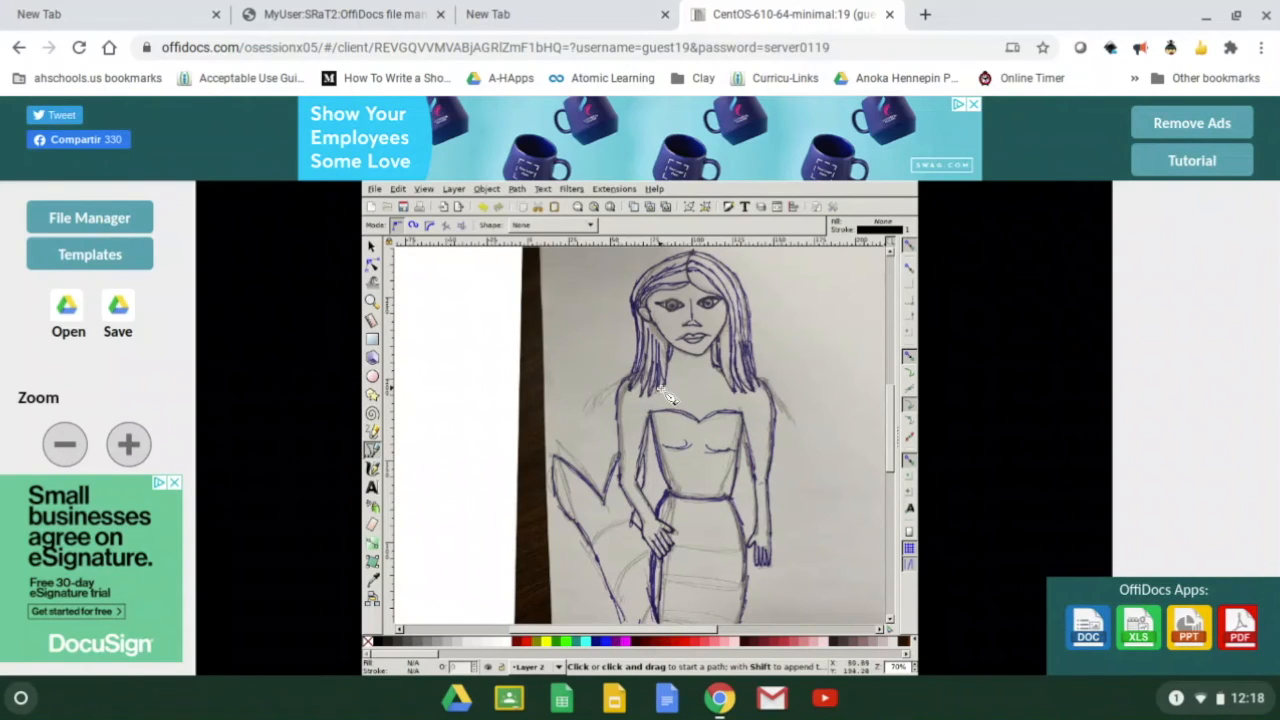
Trace the mermaid's bodice on Layer 2 with the Pen tool as a closed path, curving the neckline and waist and keeping the sides straight.
left_click(371, 304)
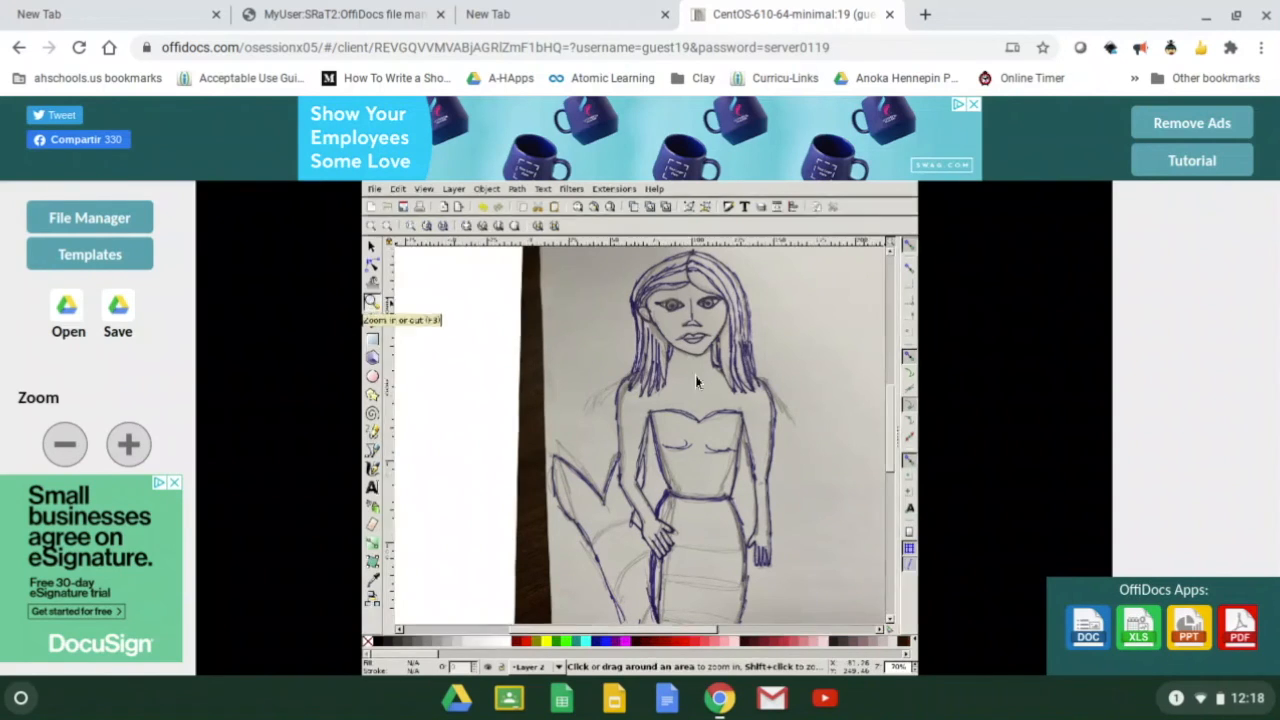
left_click(695, 458)
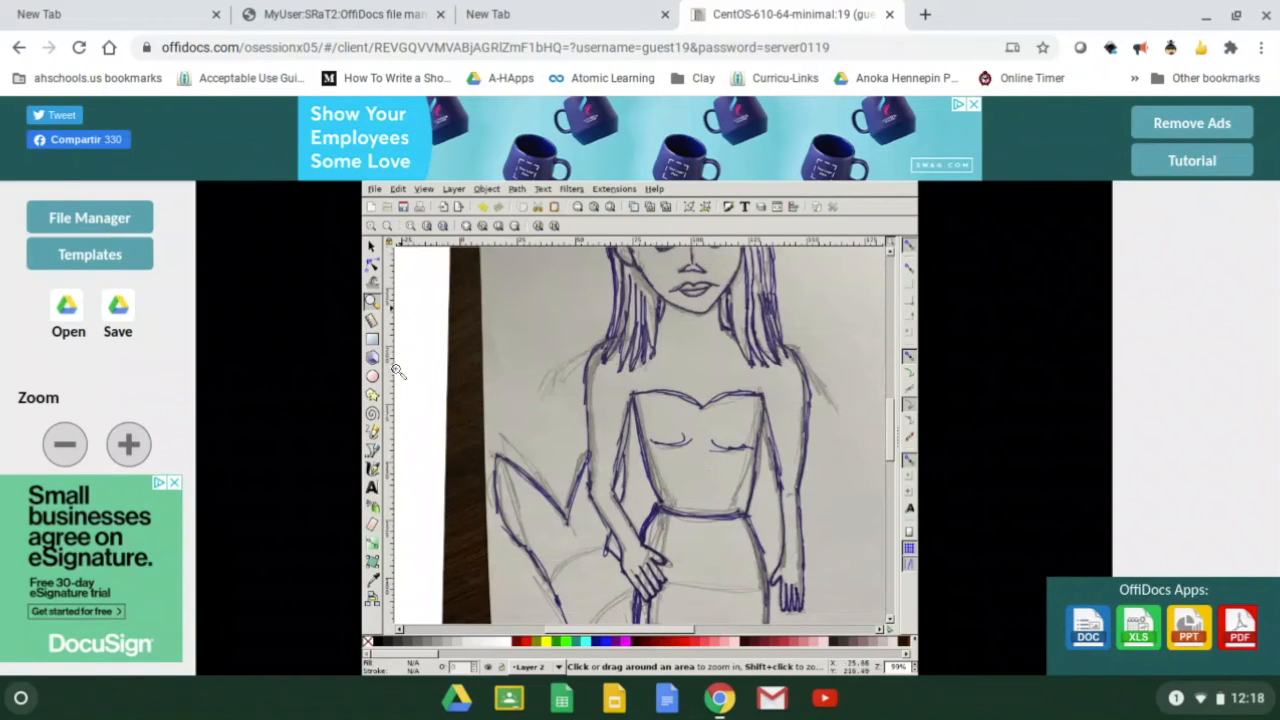
left_click(372, 450)
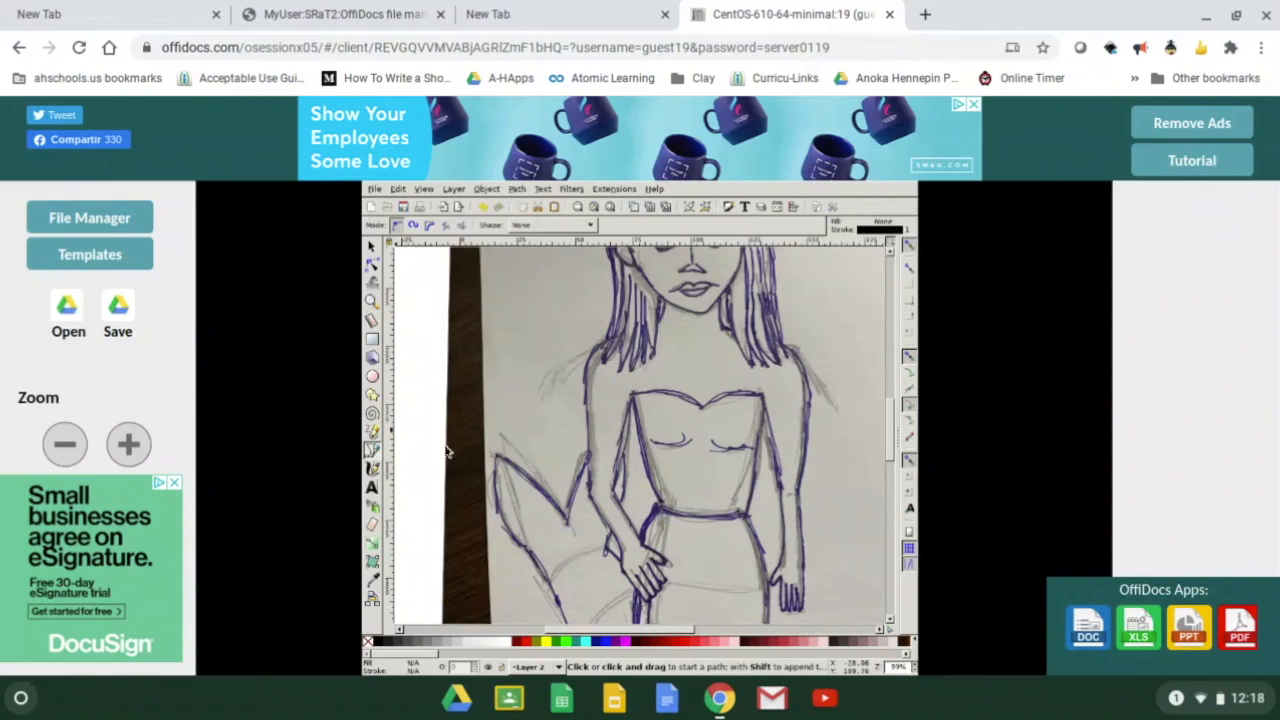
left_click(705, 413)
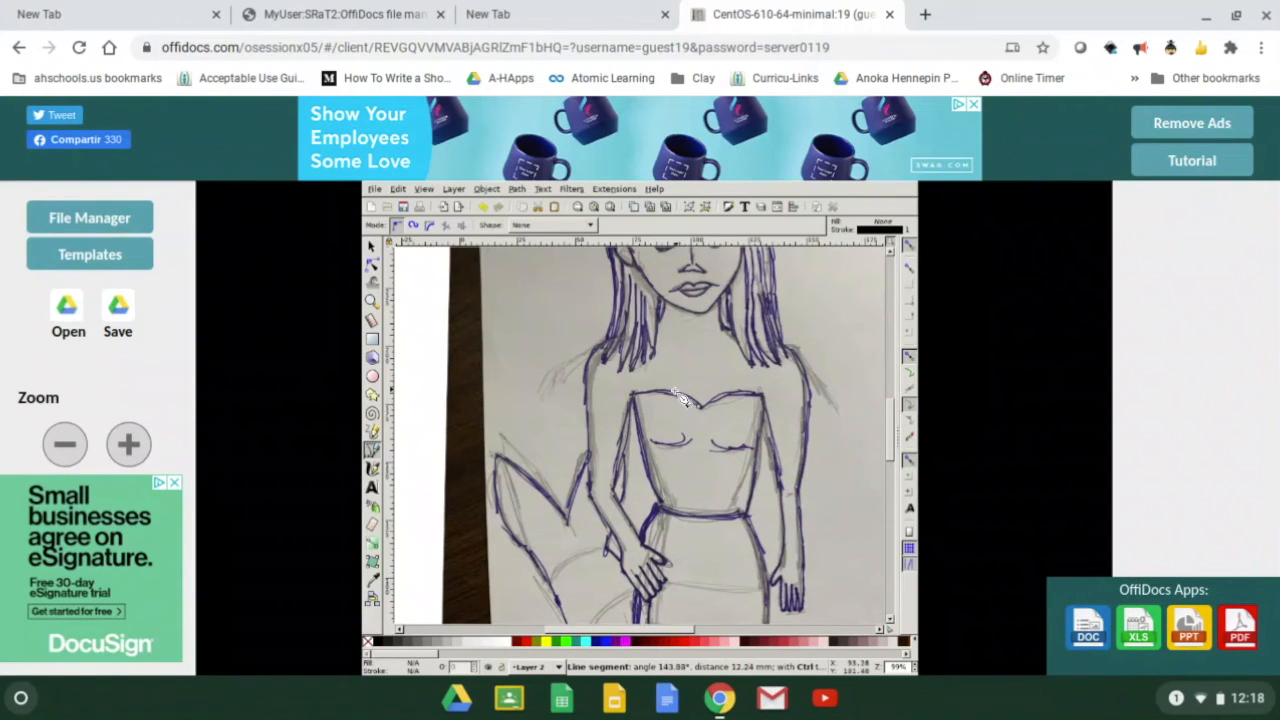
left_click_drag(668, 396, 634, 401)
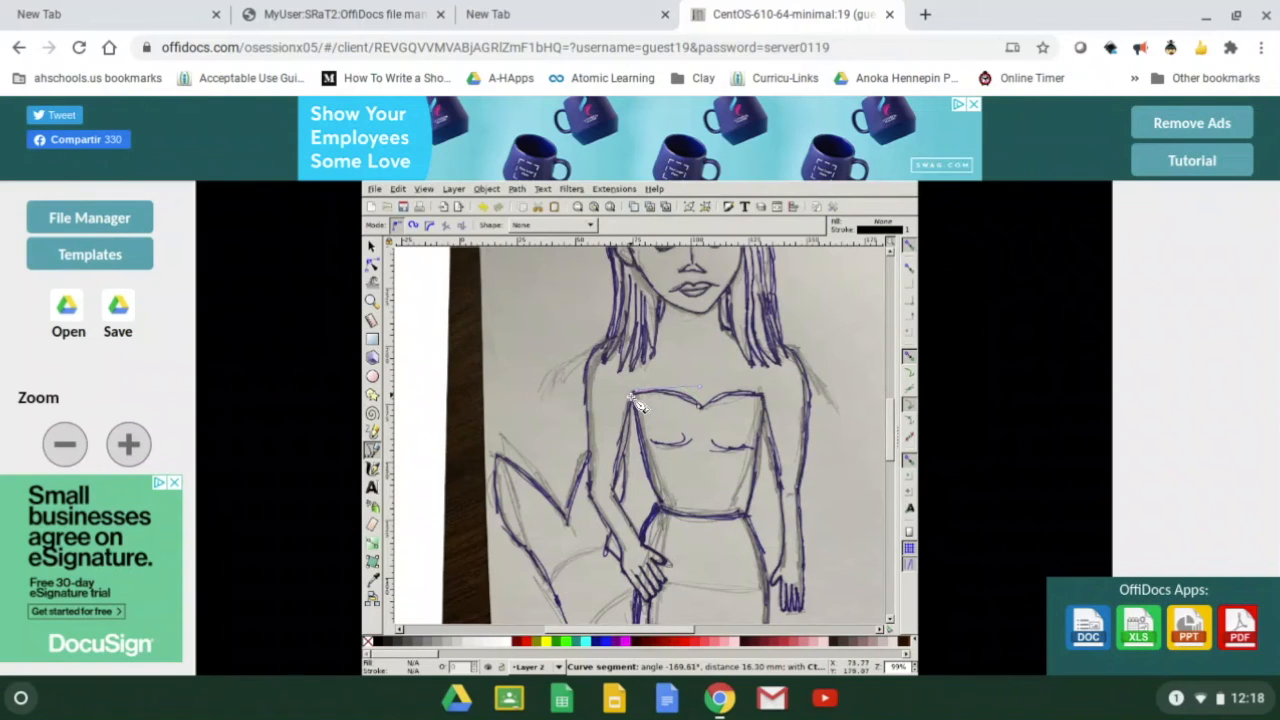
left_click(633, 400)
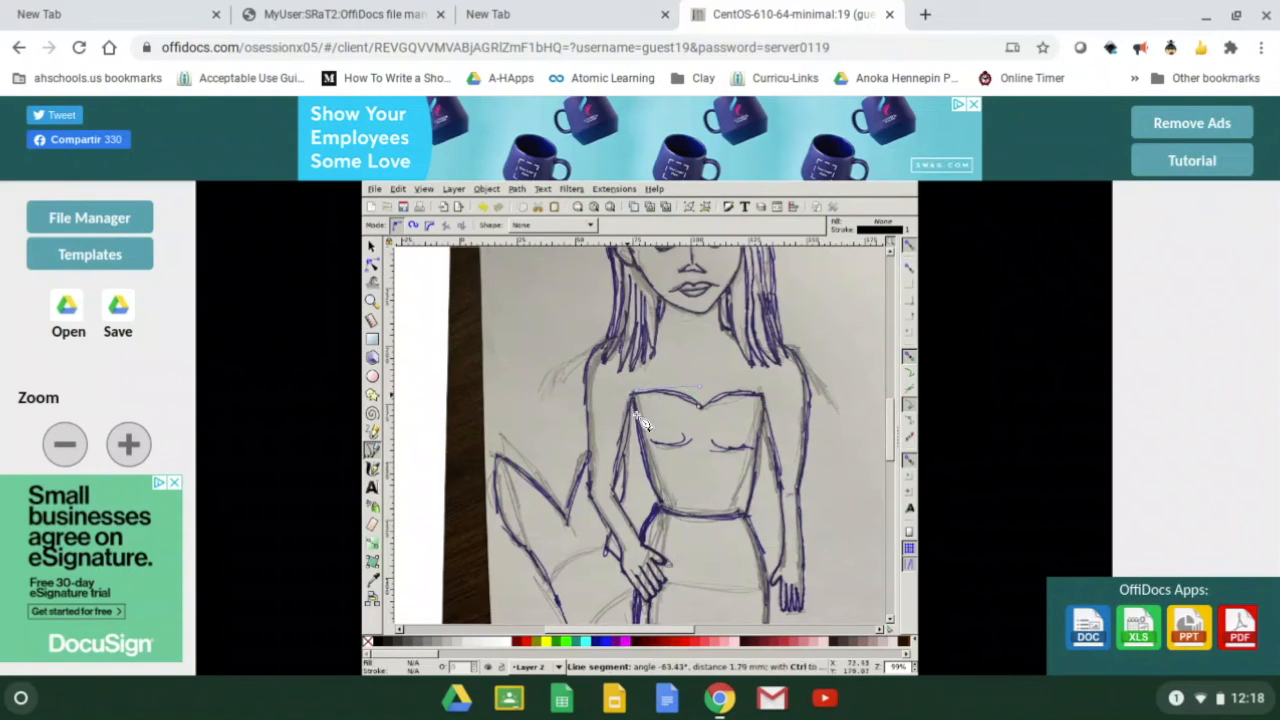
left_click(669, 513)
left_click_drag(697, 518, 710, 518)
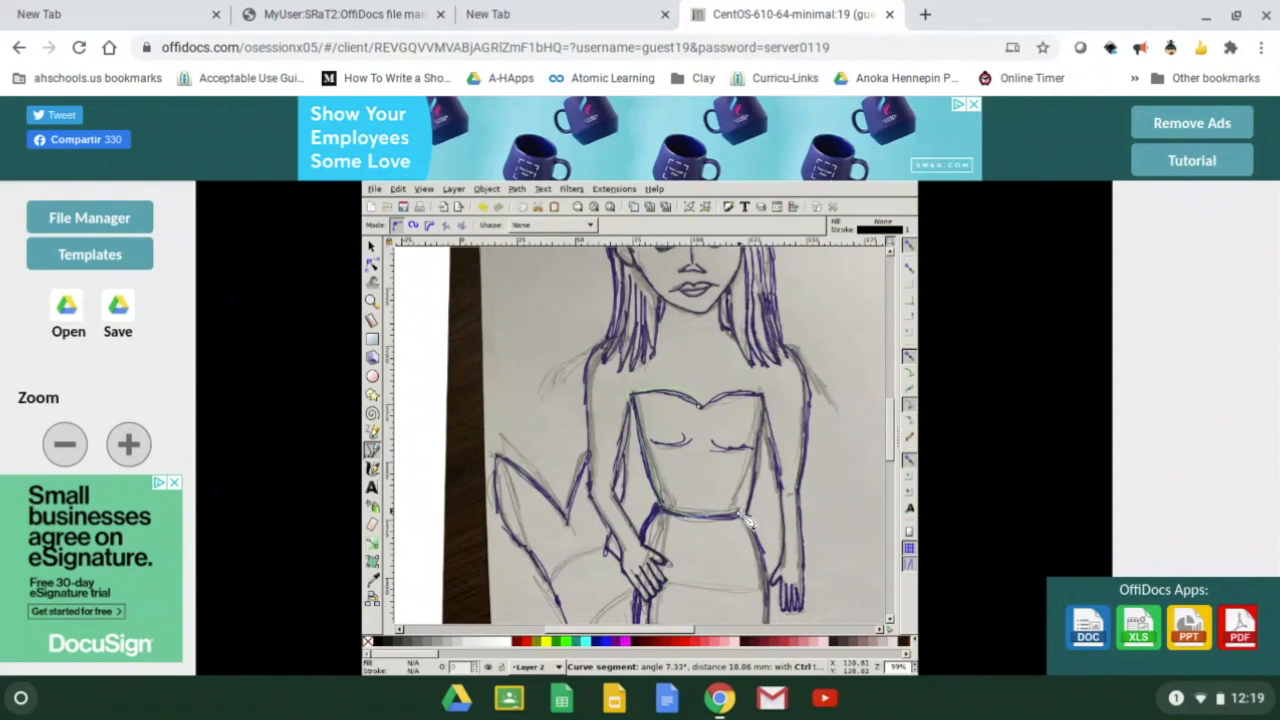
left_click(747, 516)
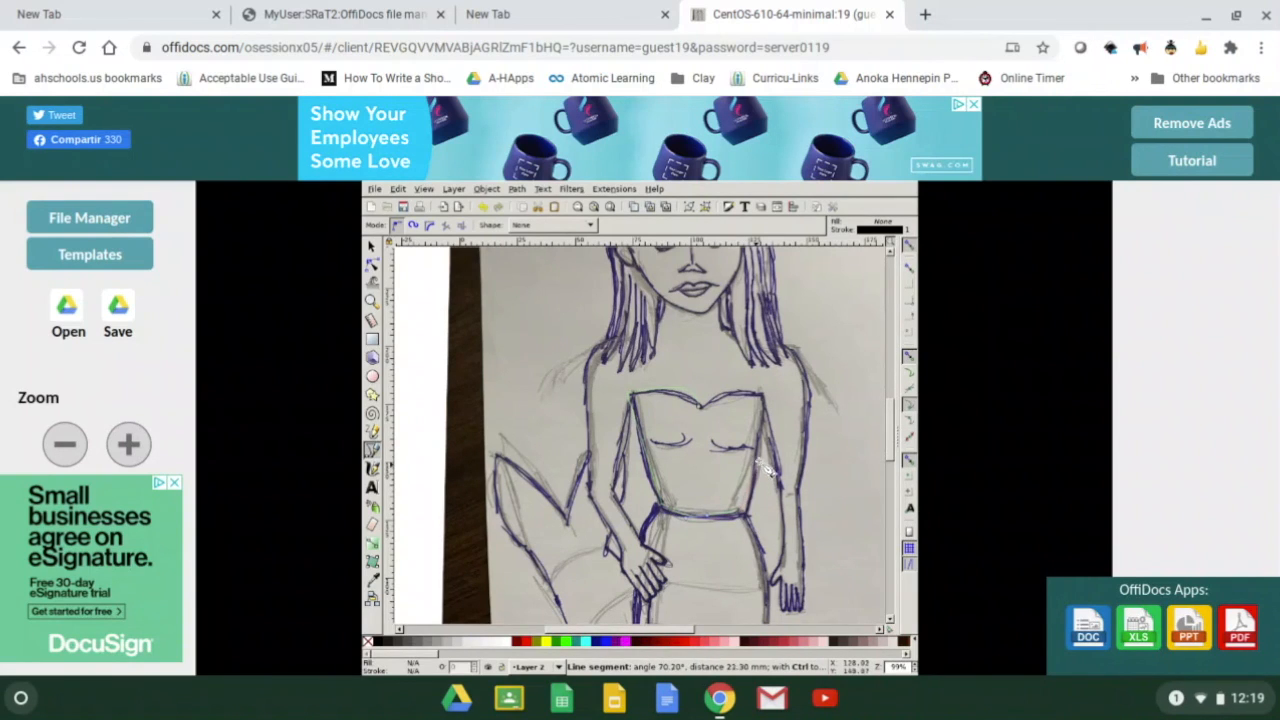
left_click(762, 408)
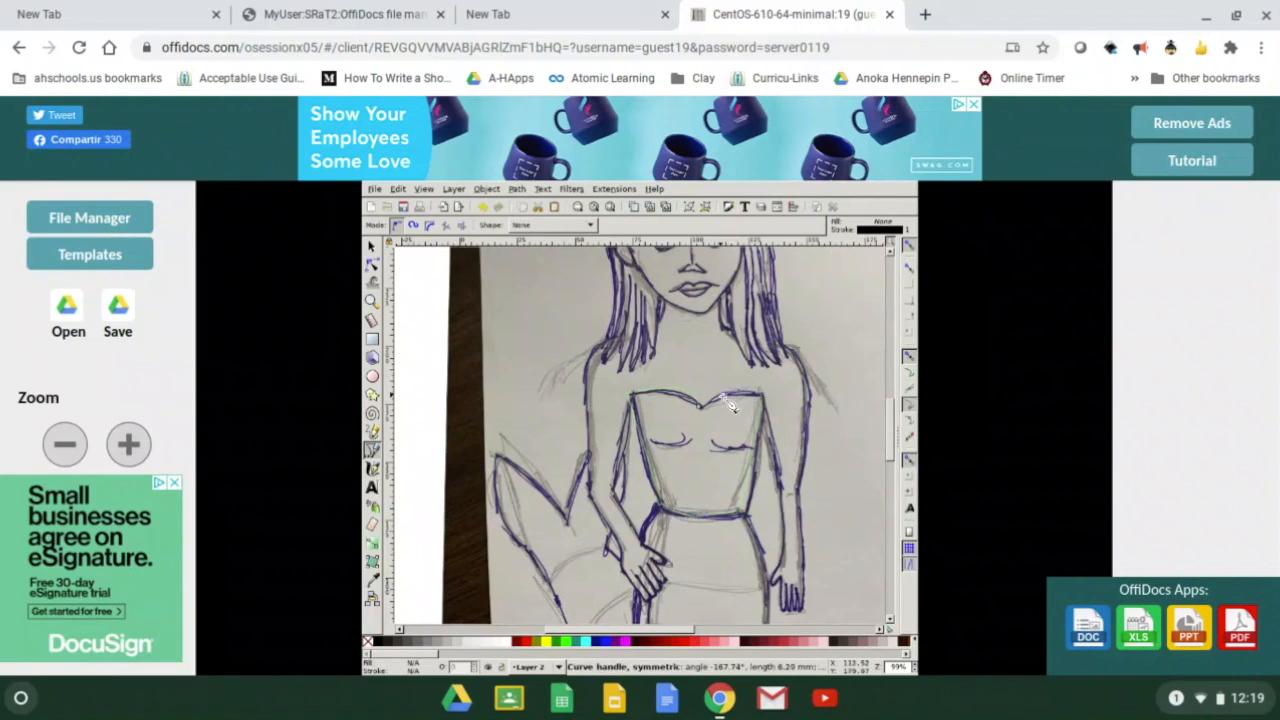
left_click(728, 403)
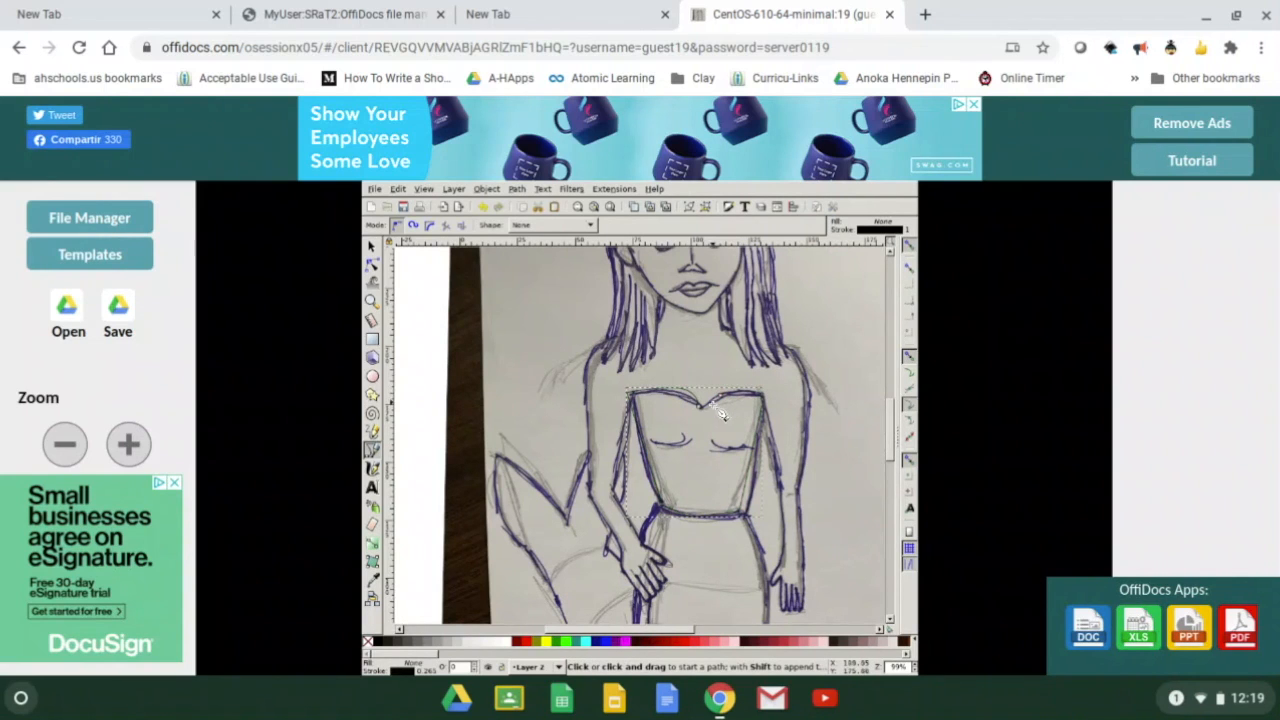
left_click(699, 406)
Fill the traced bodice shape with red (#FF0000).
left_click(638, 472)
left_click(528, 643)
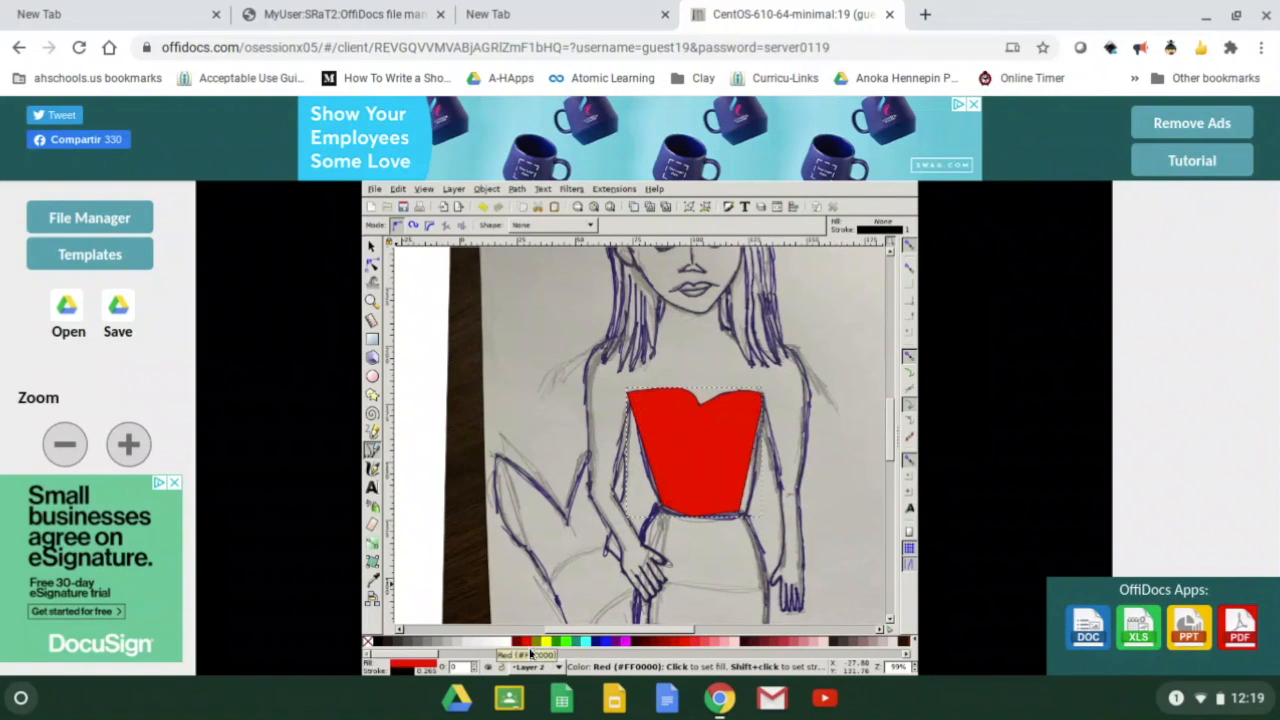